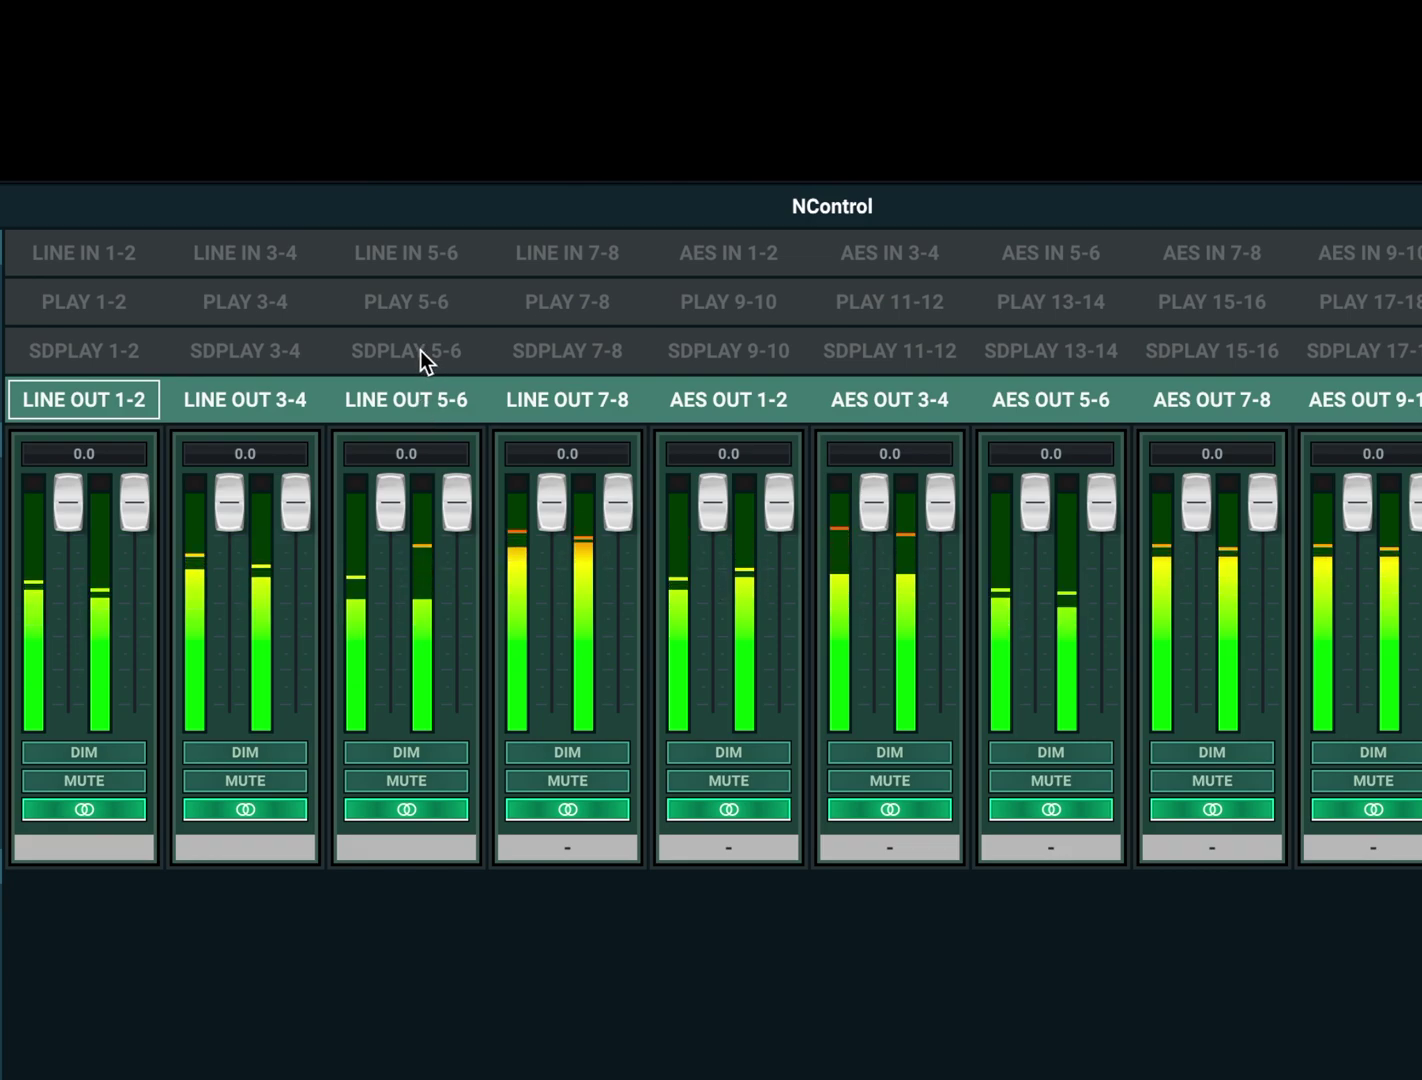
Expand and collapse the SDPLAY and PLAY source rows to show their mute, link and meter controls.
click(419, 353)
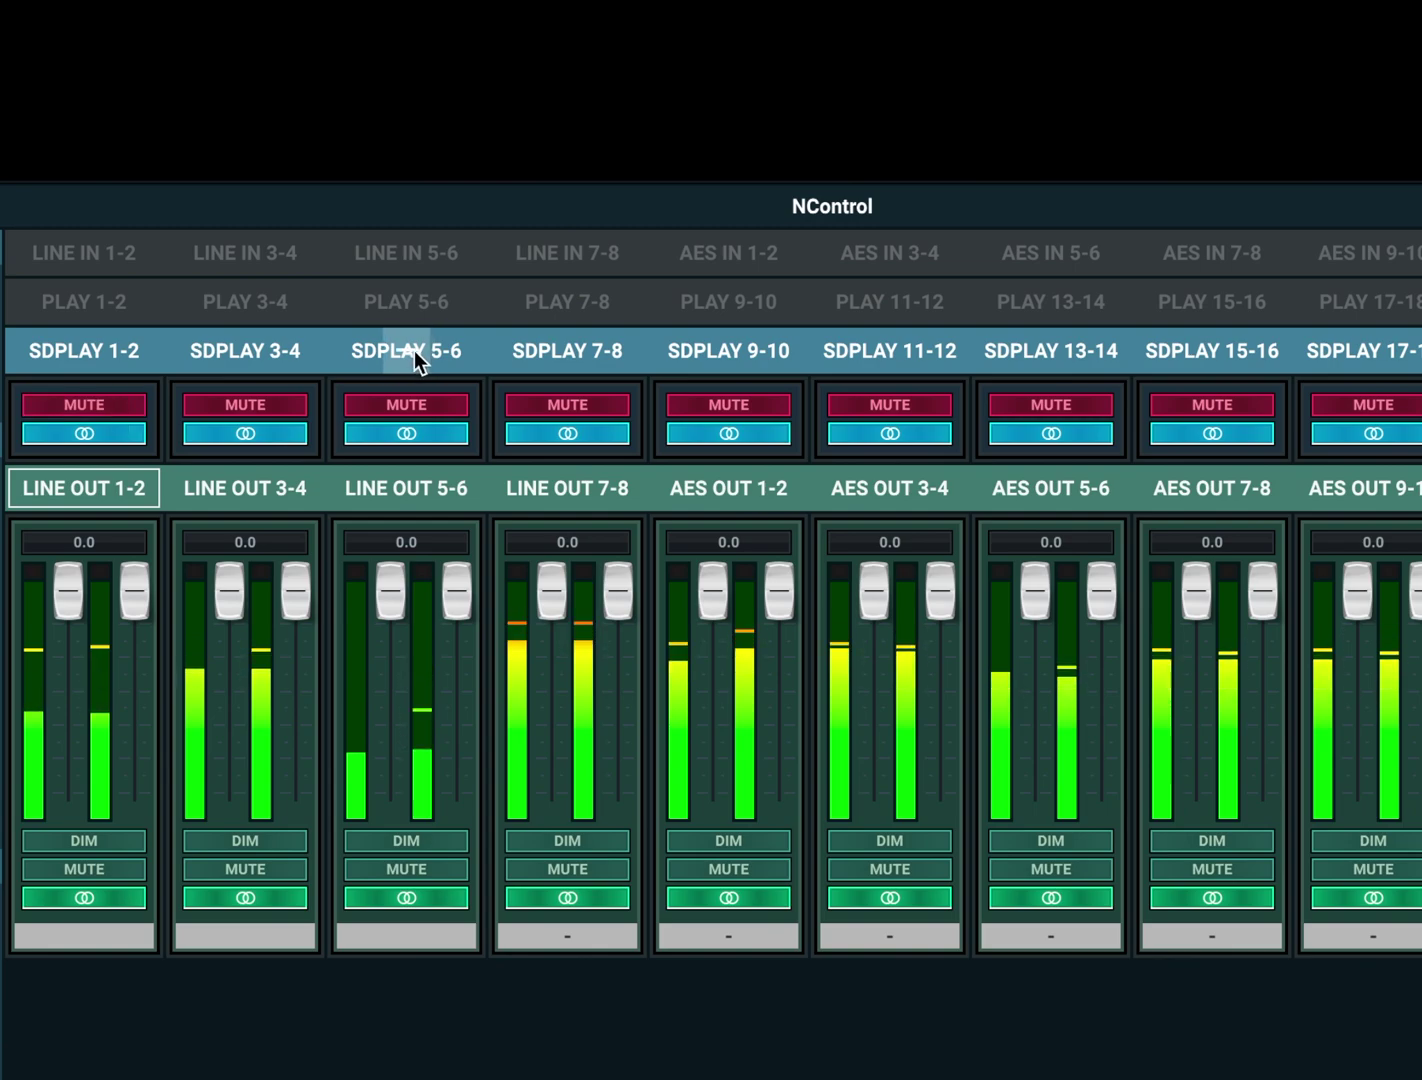
click(415, 350)
click(431, 303)
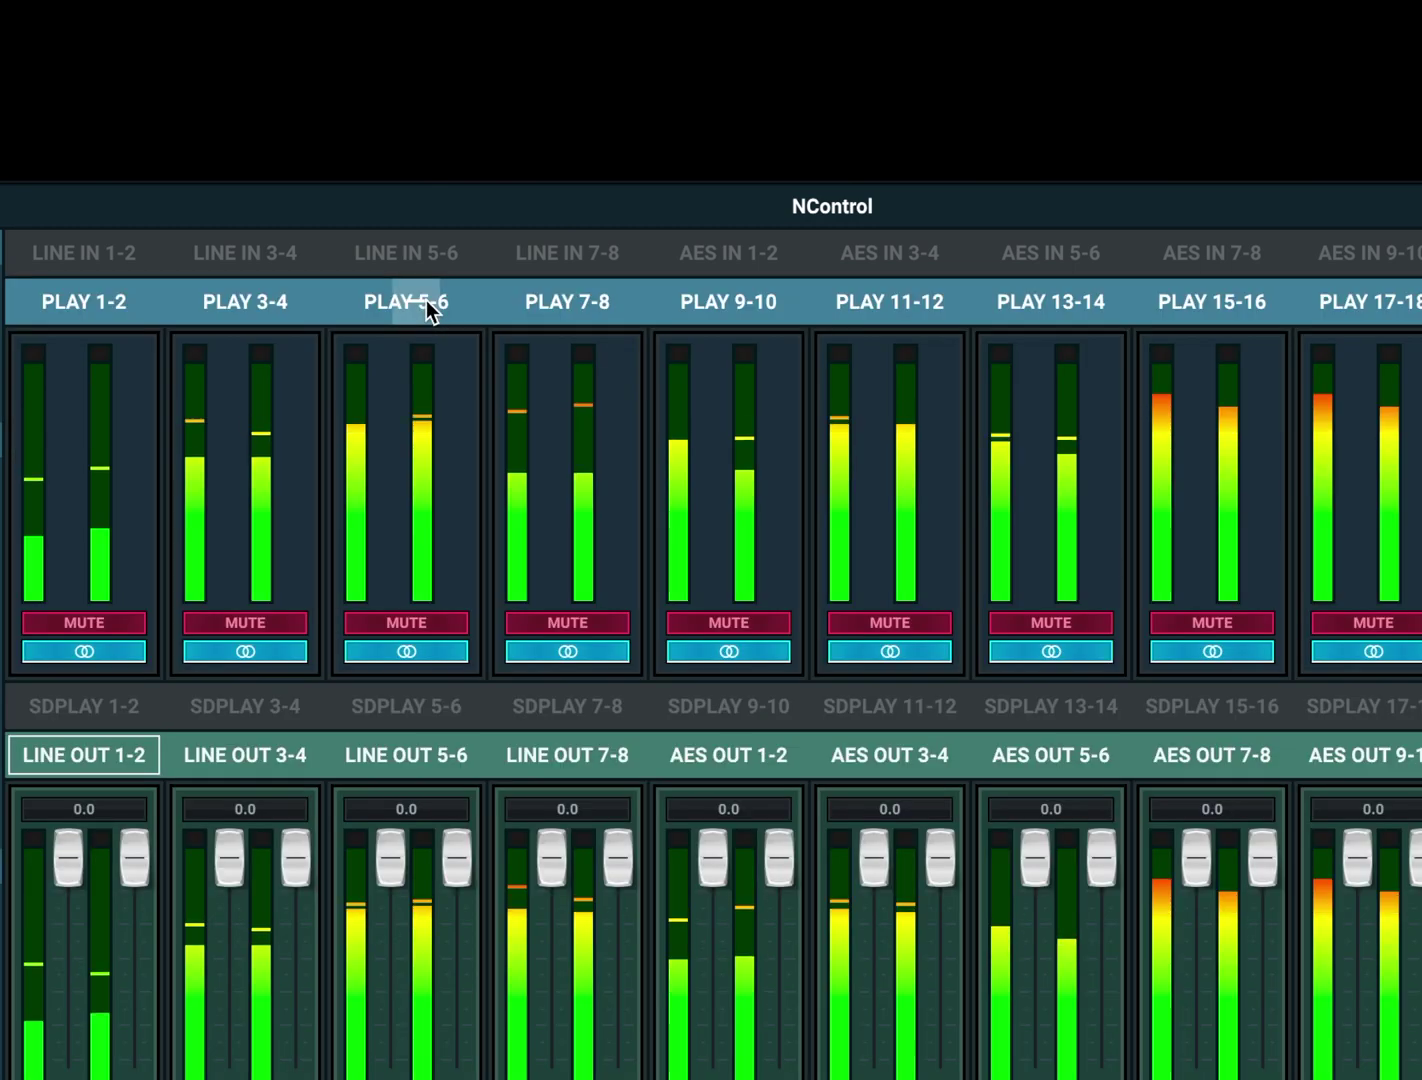
click(425, 303)
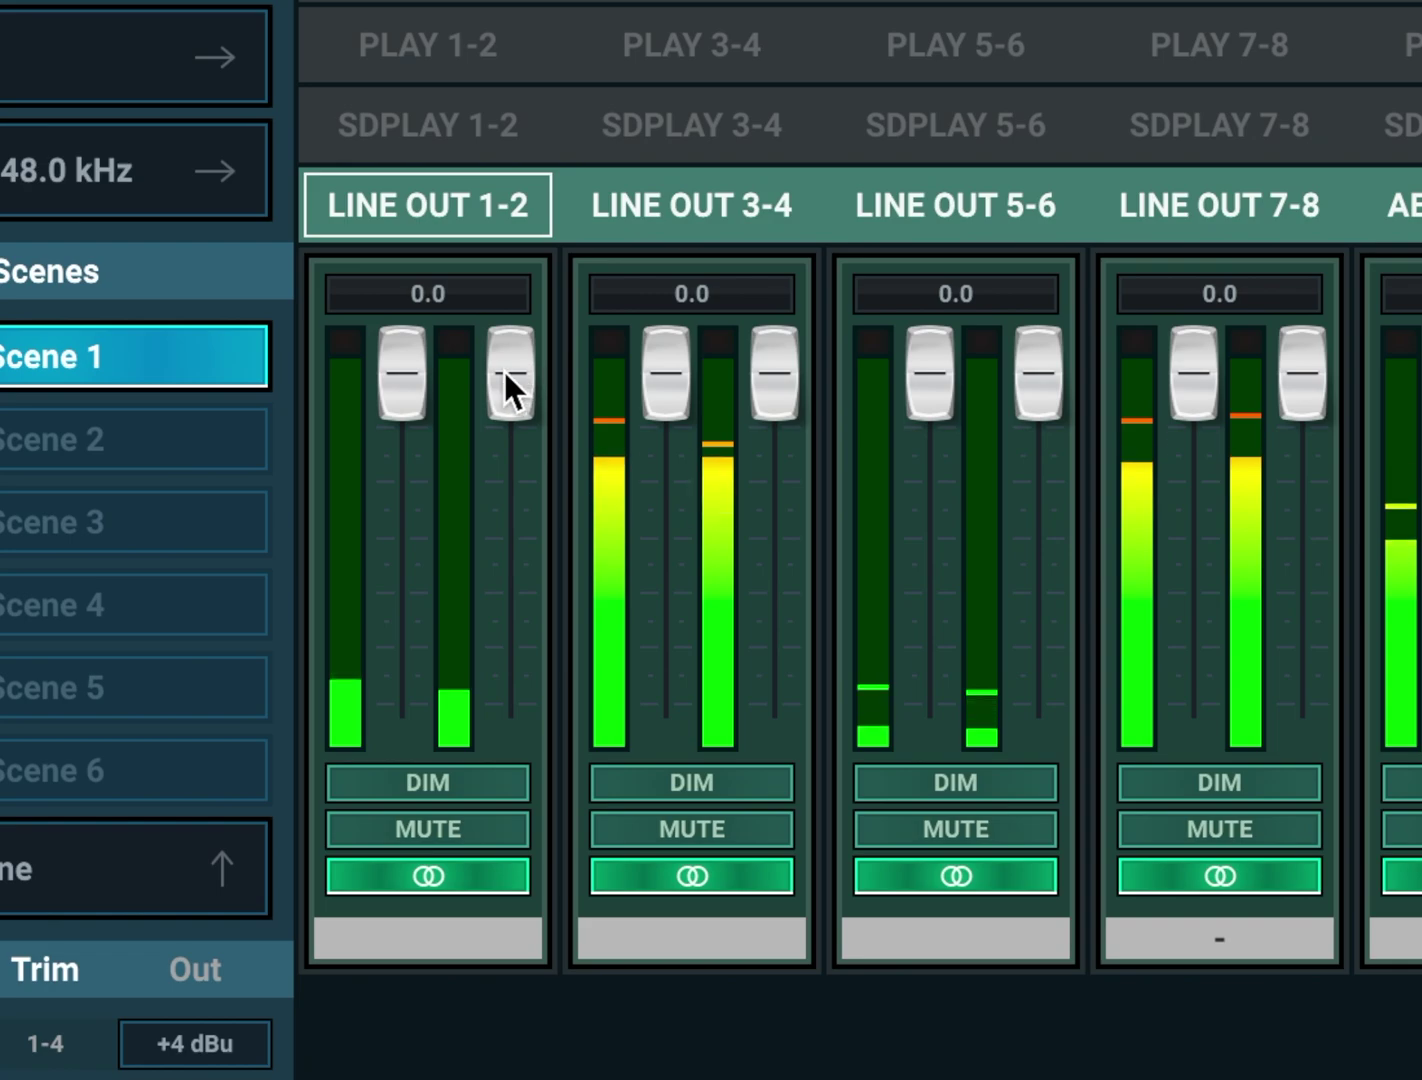
Lower and raise the Line Out 1-2 level, then toggle its dim and mute on and off.
drag(505, 386, 507, 339)
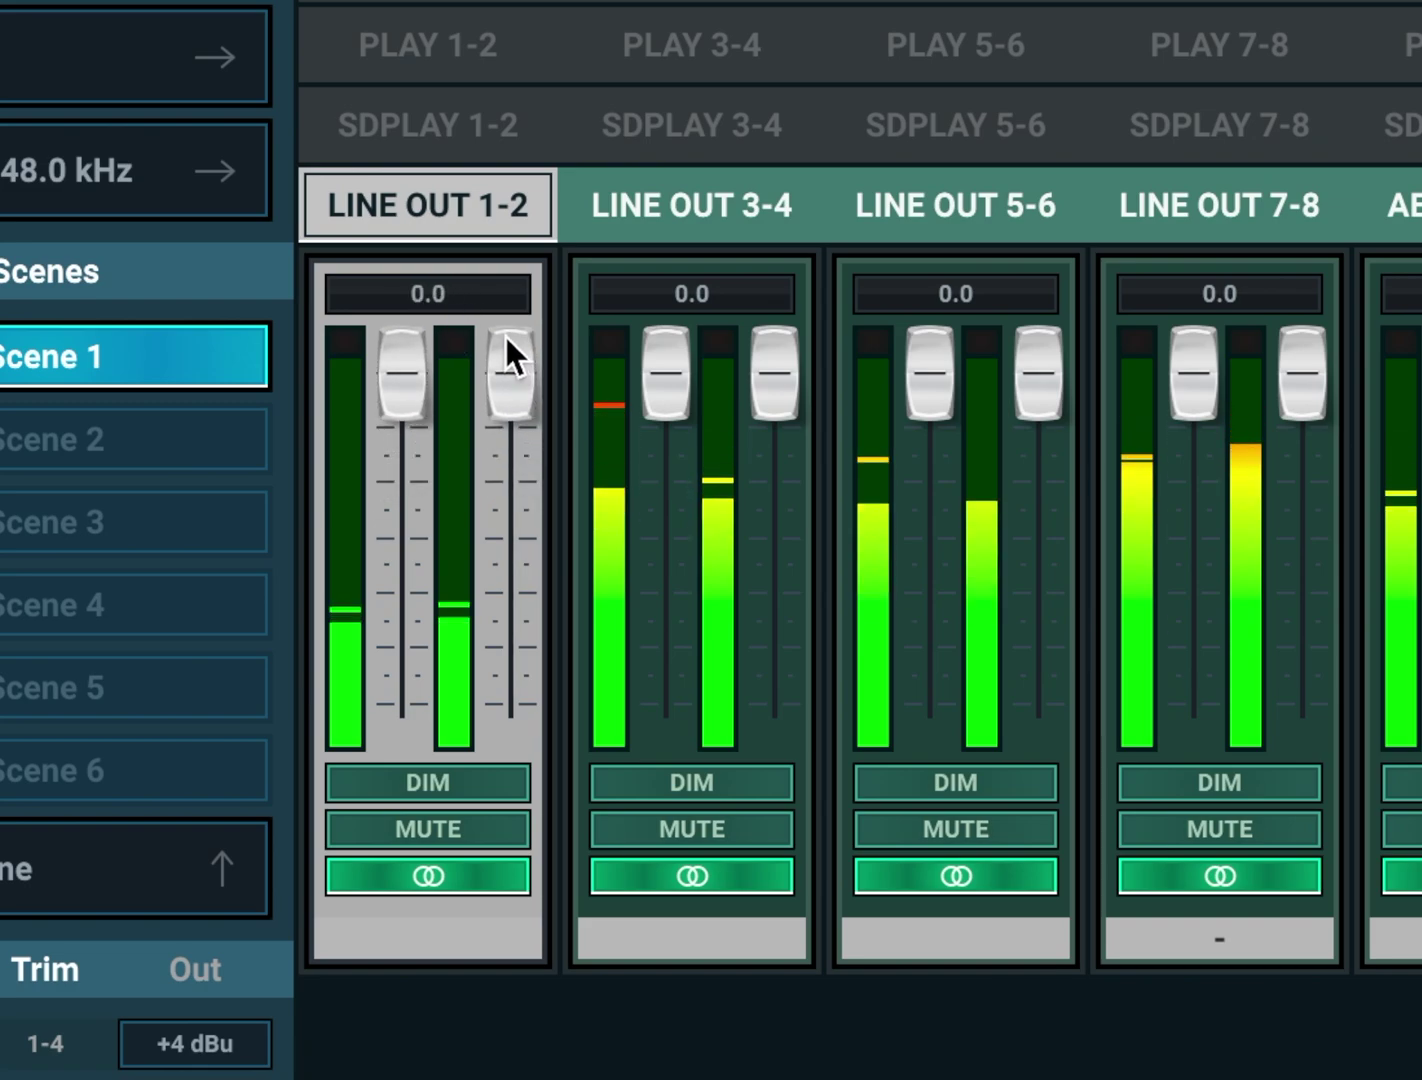
click(446, 787)
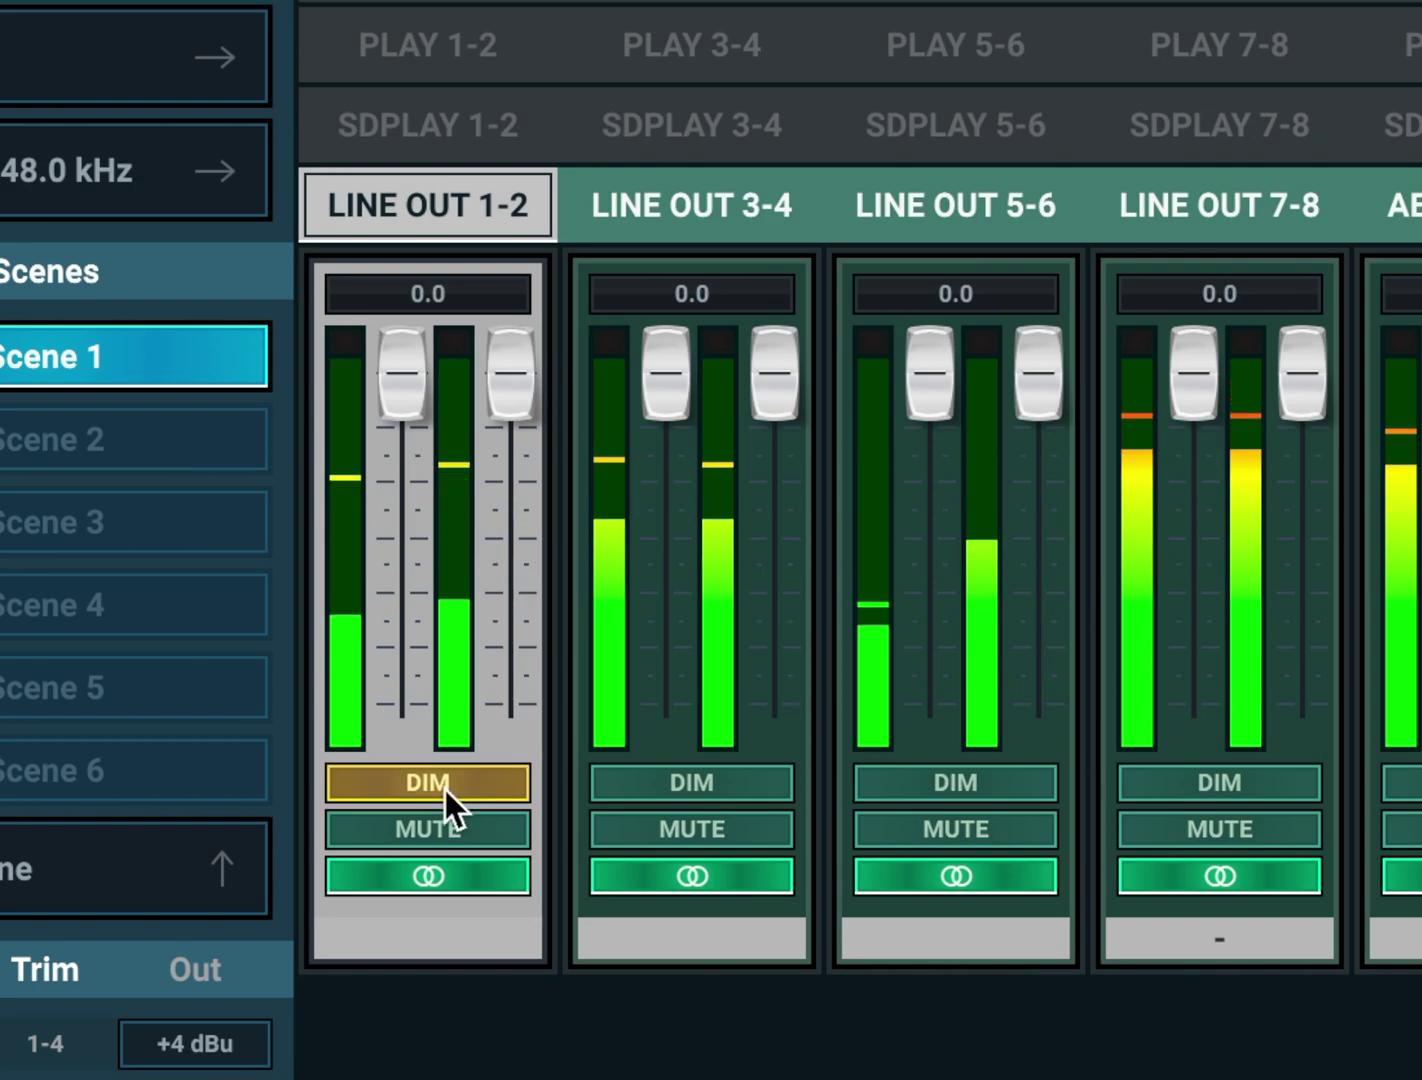
click(446, 789)
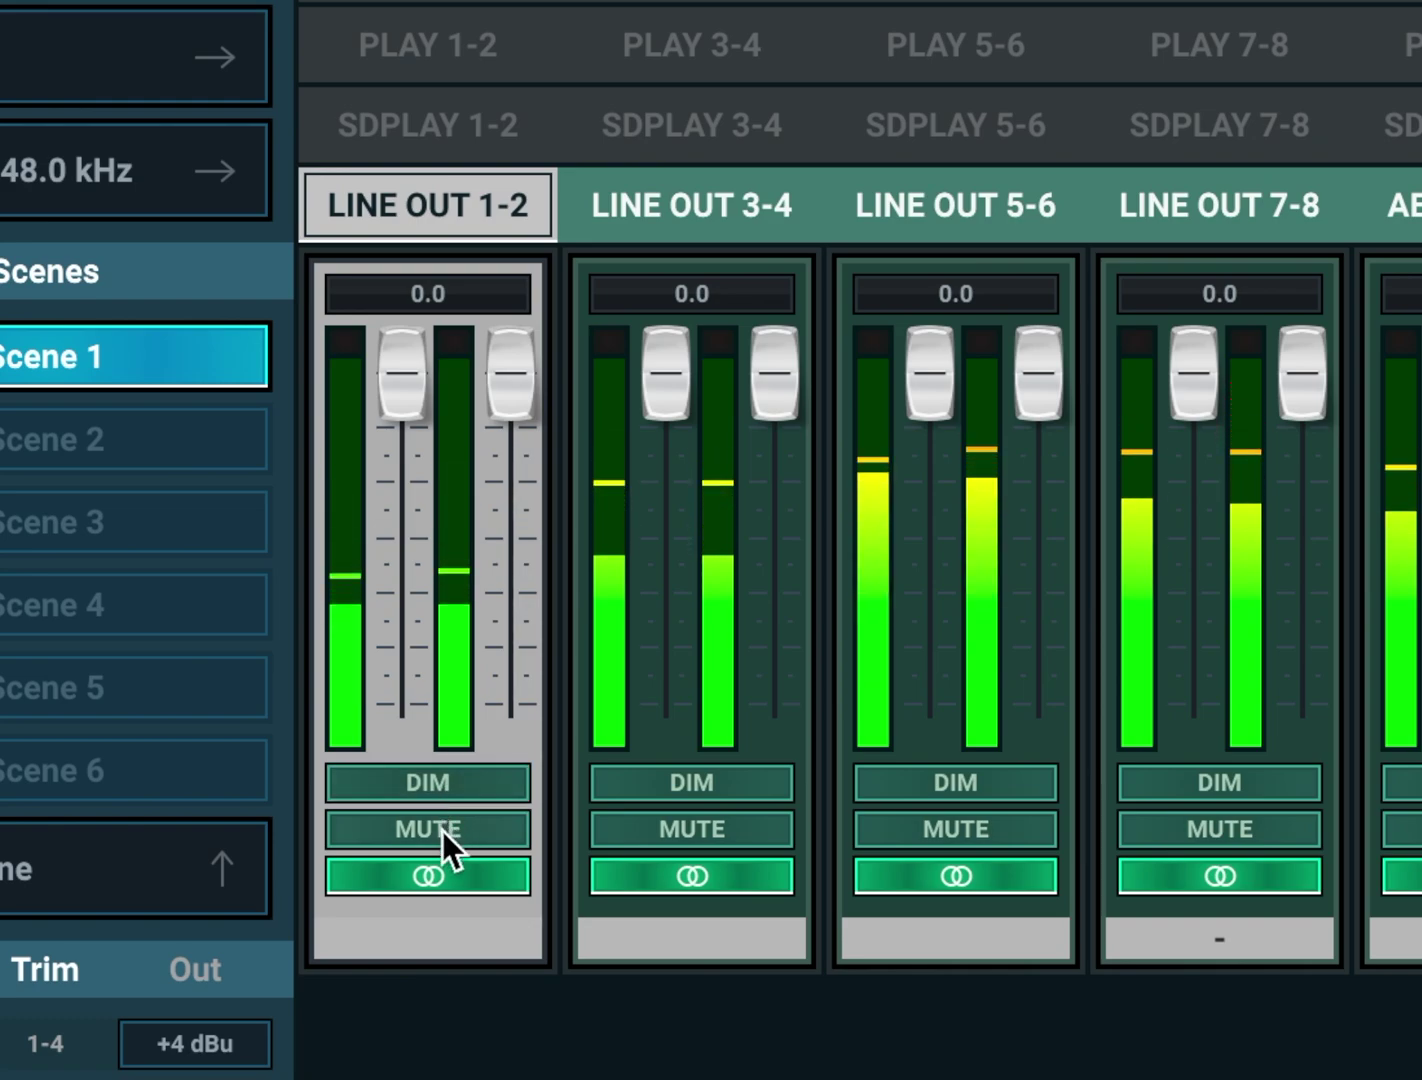
click(443, 830)
click(442, 831)
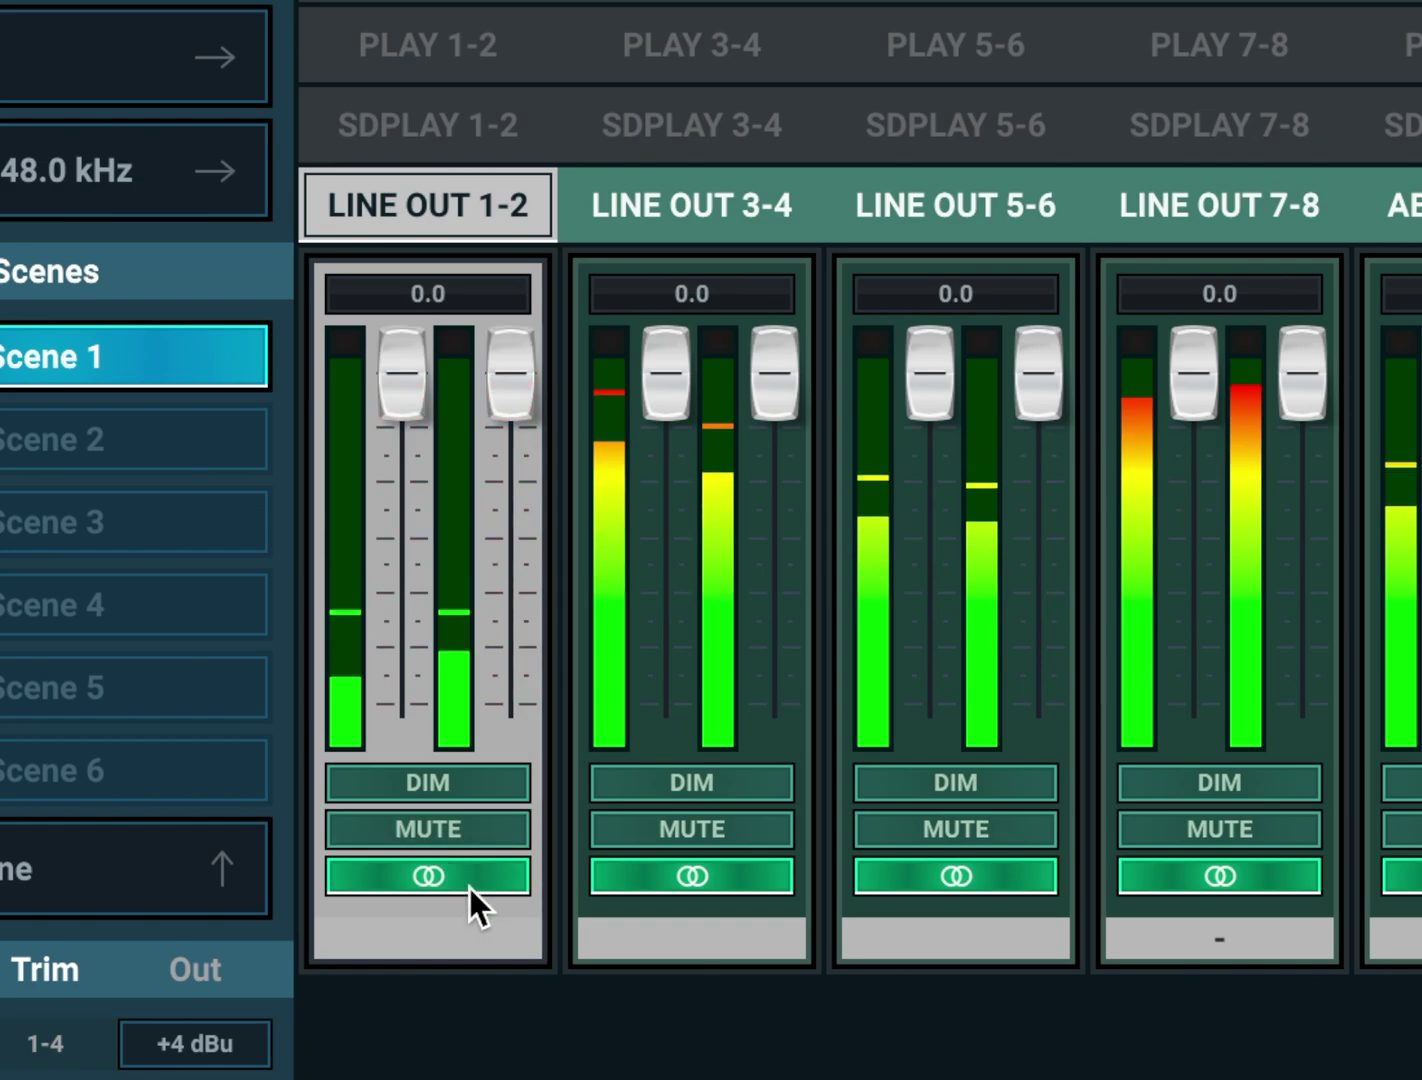
Split Line Out 1-2 into mono channels, mute and unmute the second, then relink as stereo.
click(477, 876)
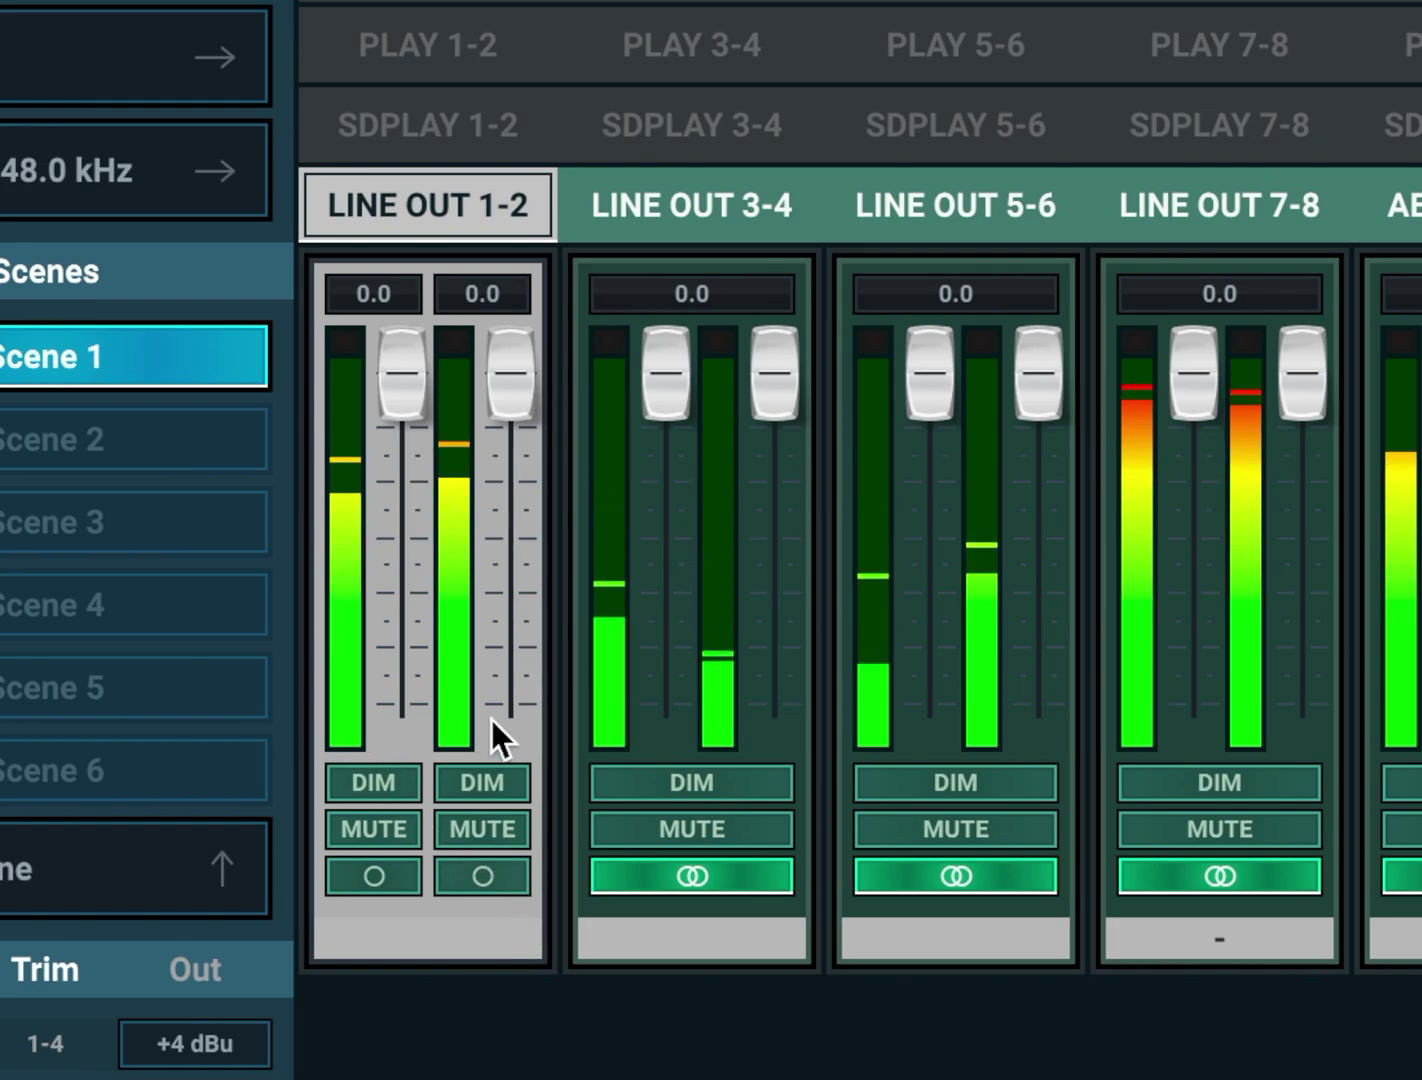
click(482, 827)
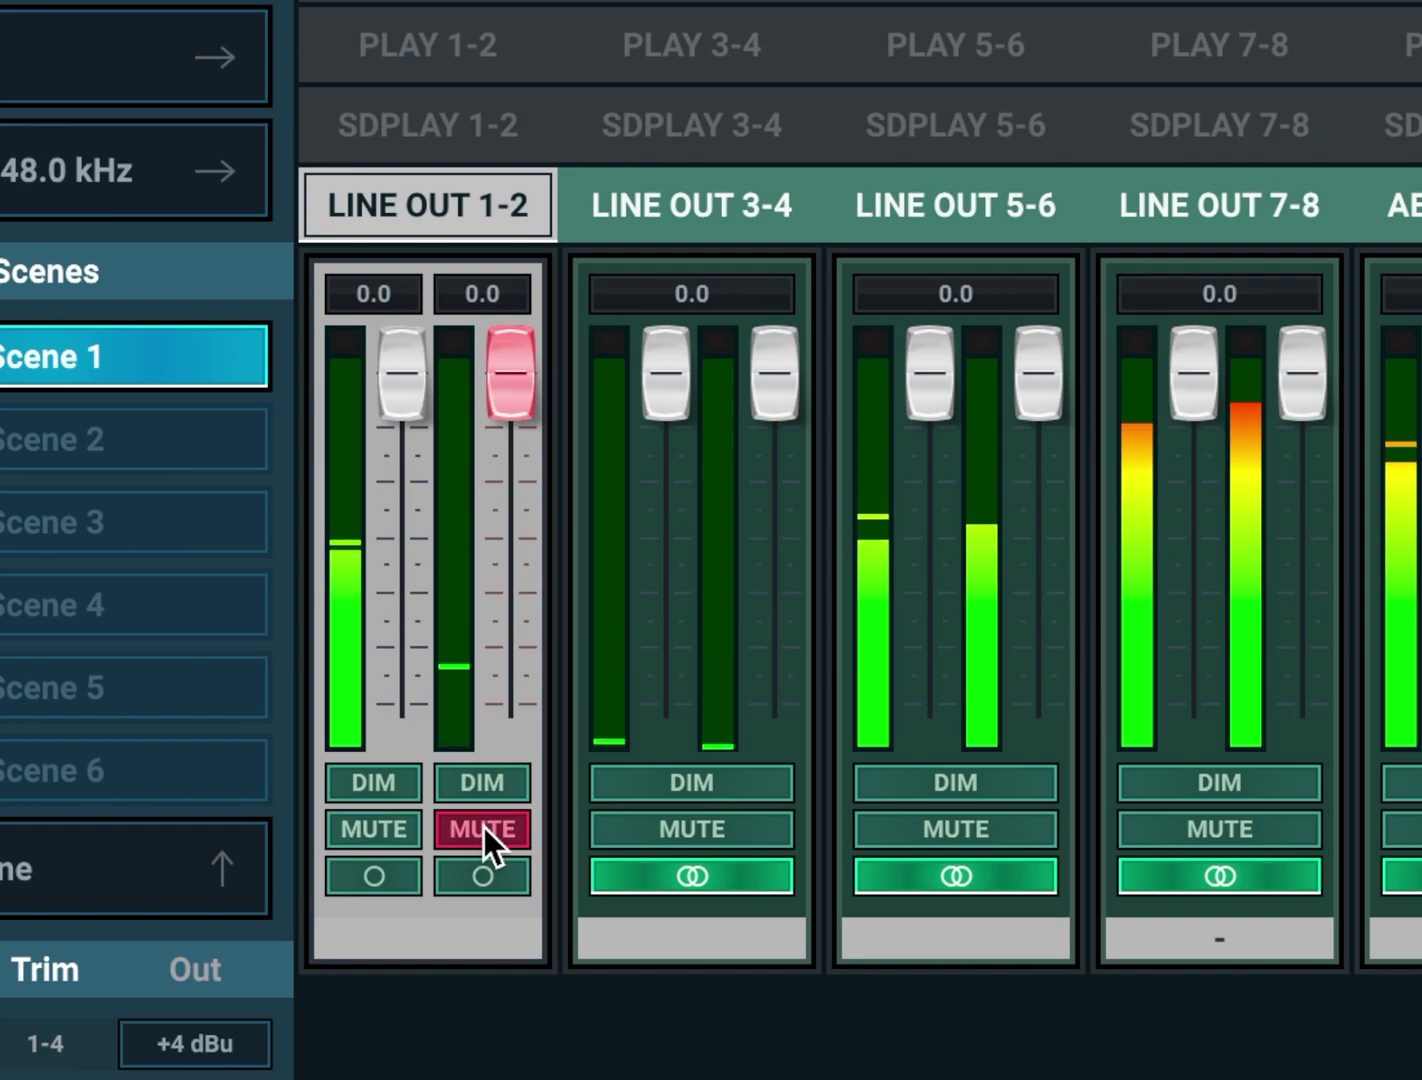
click(485, 826)
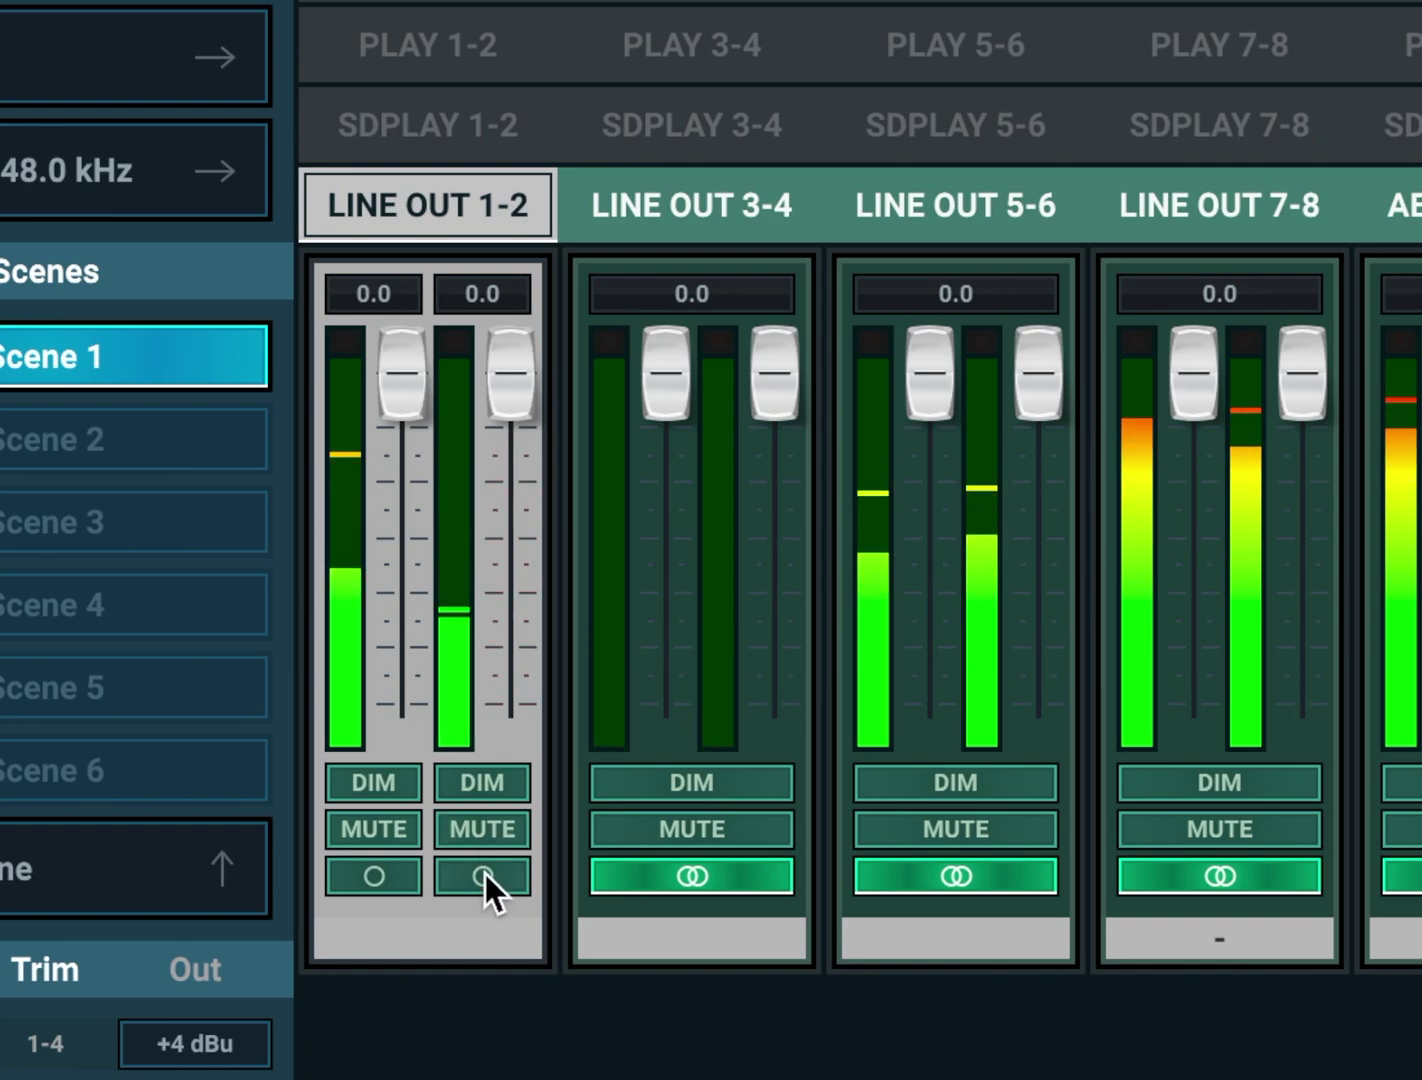
click(486, 873)
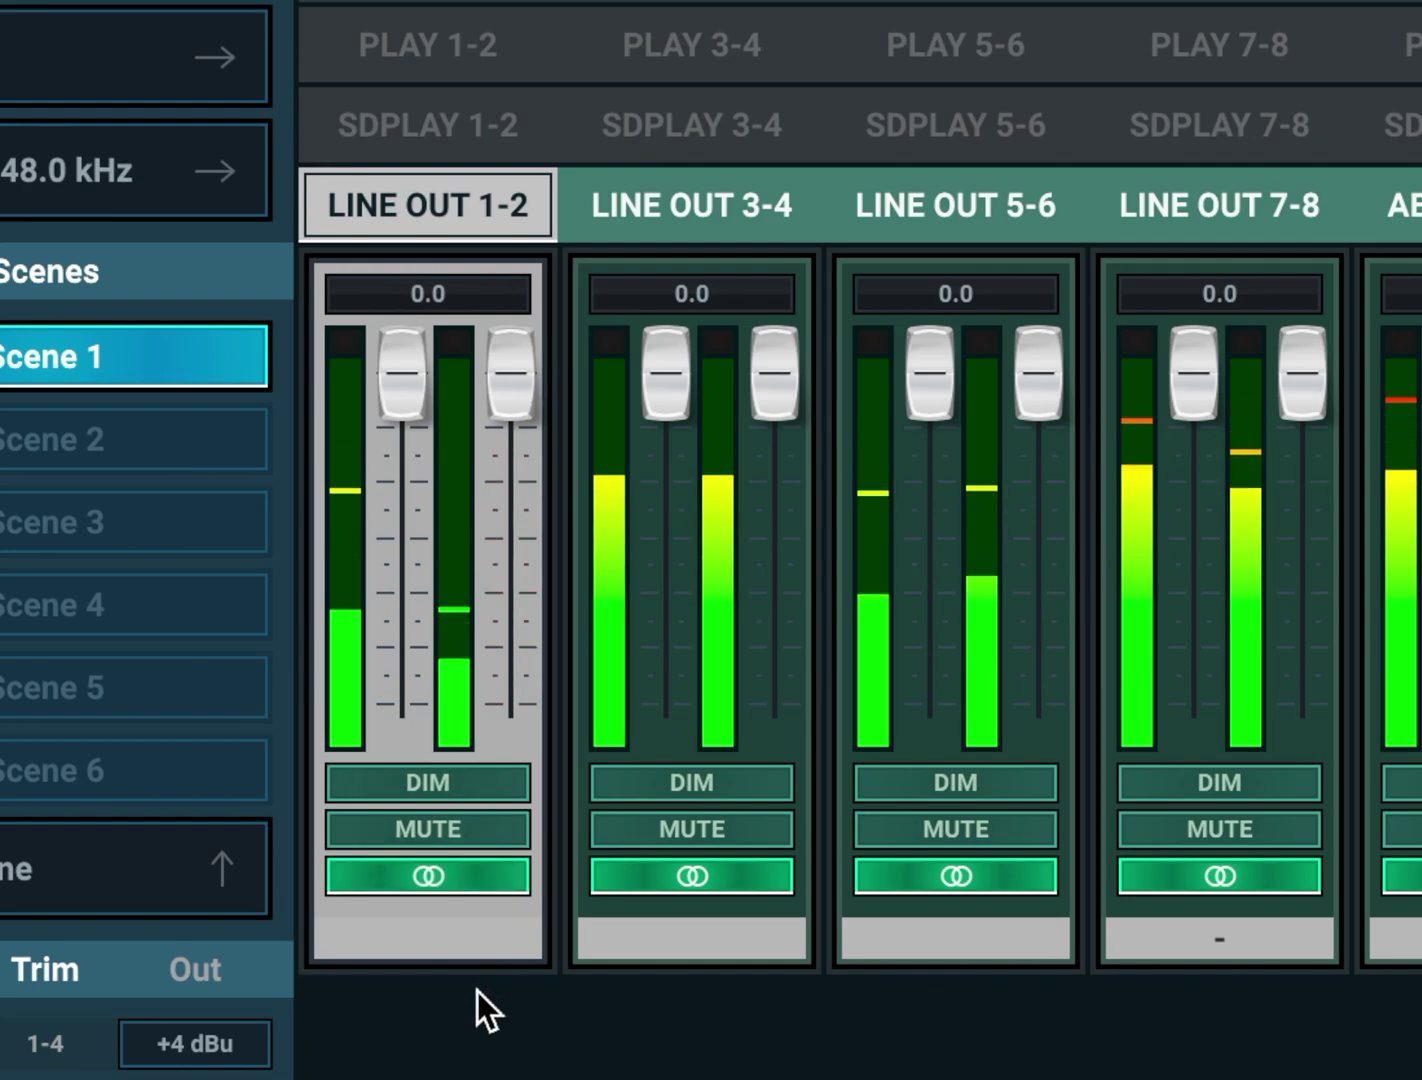
Name the Line Out 1-2 output 'speakers'.
click(417, 928)
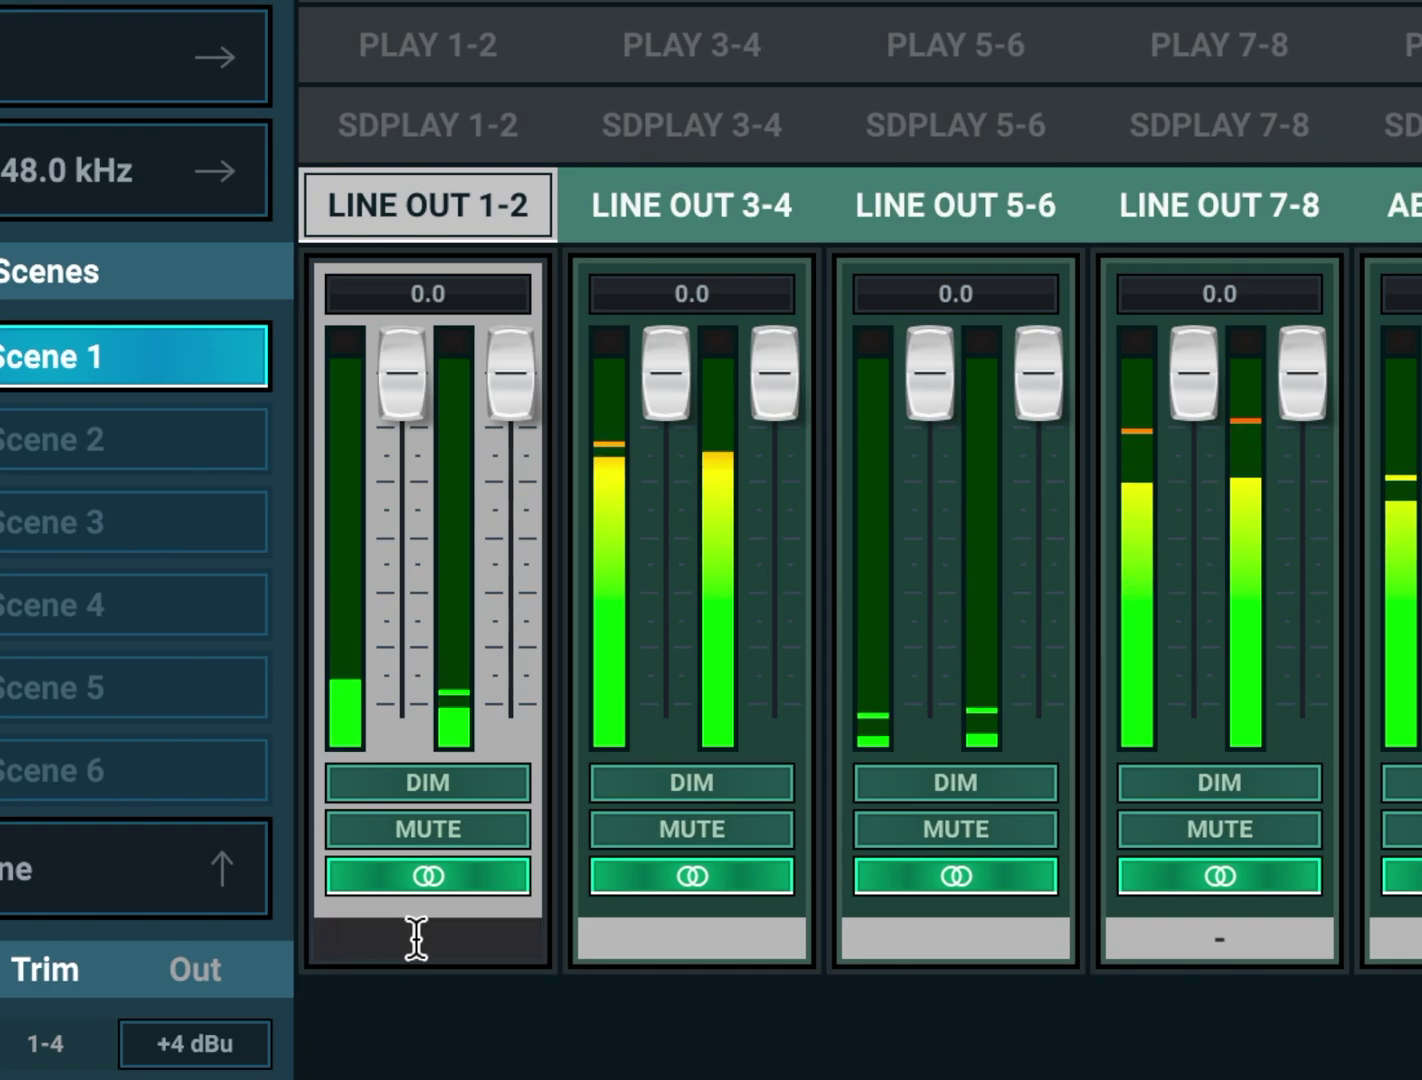
text(speake)
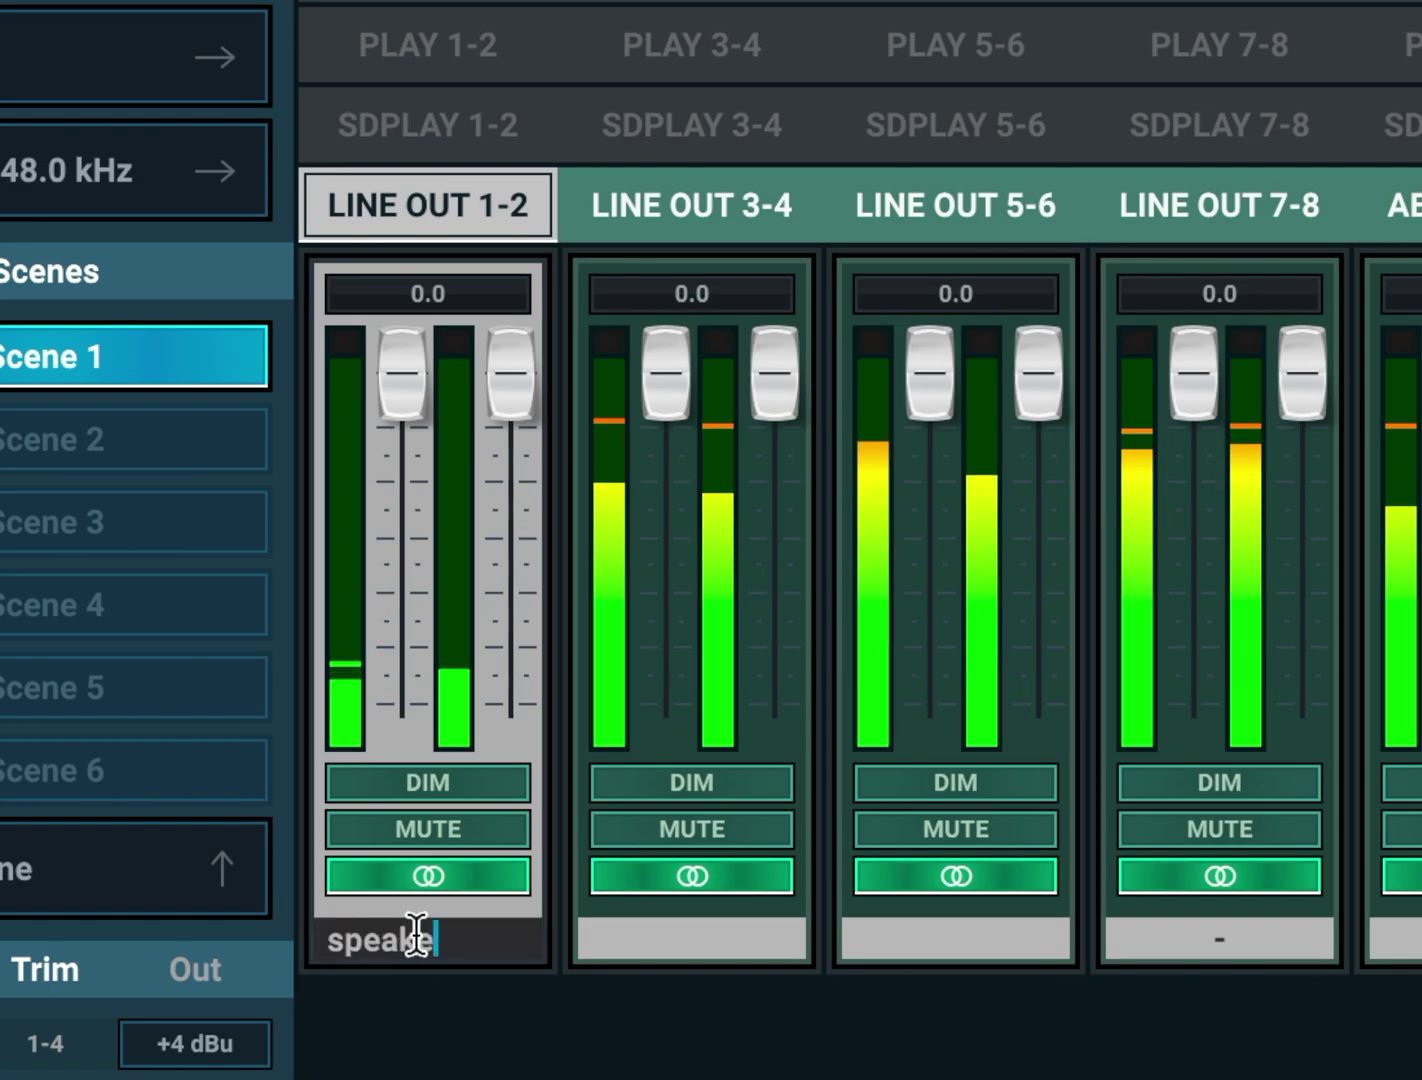
text(rs)
key(Return)
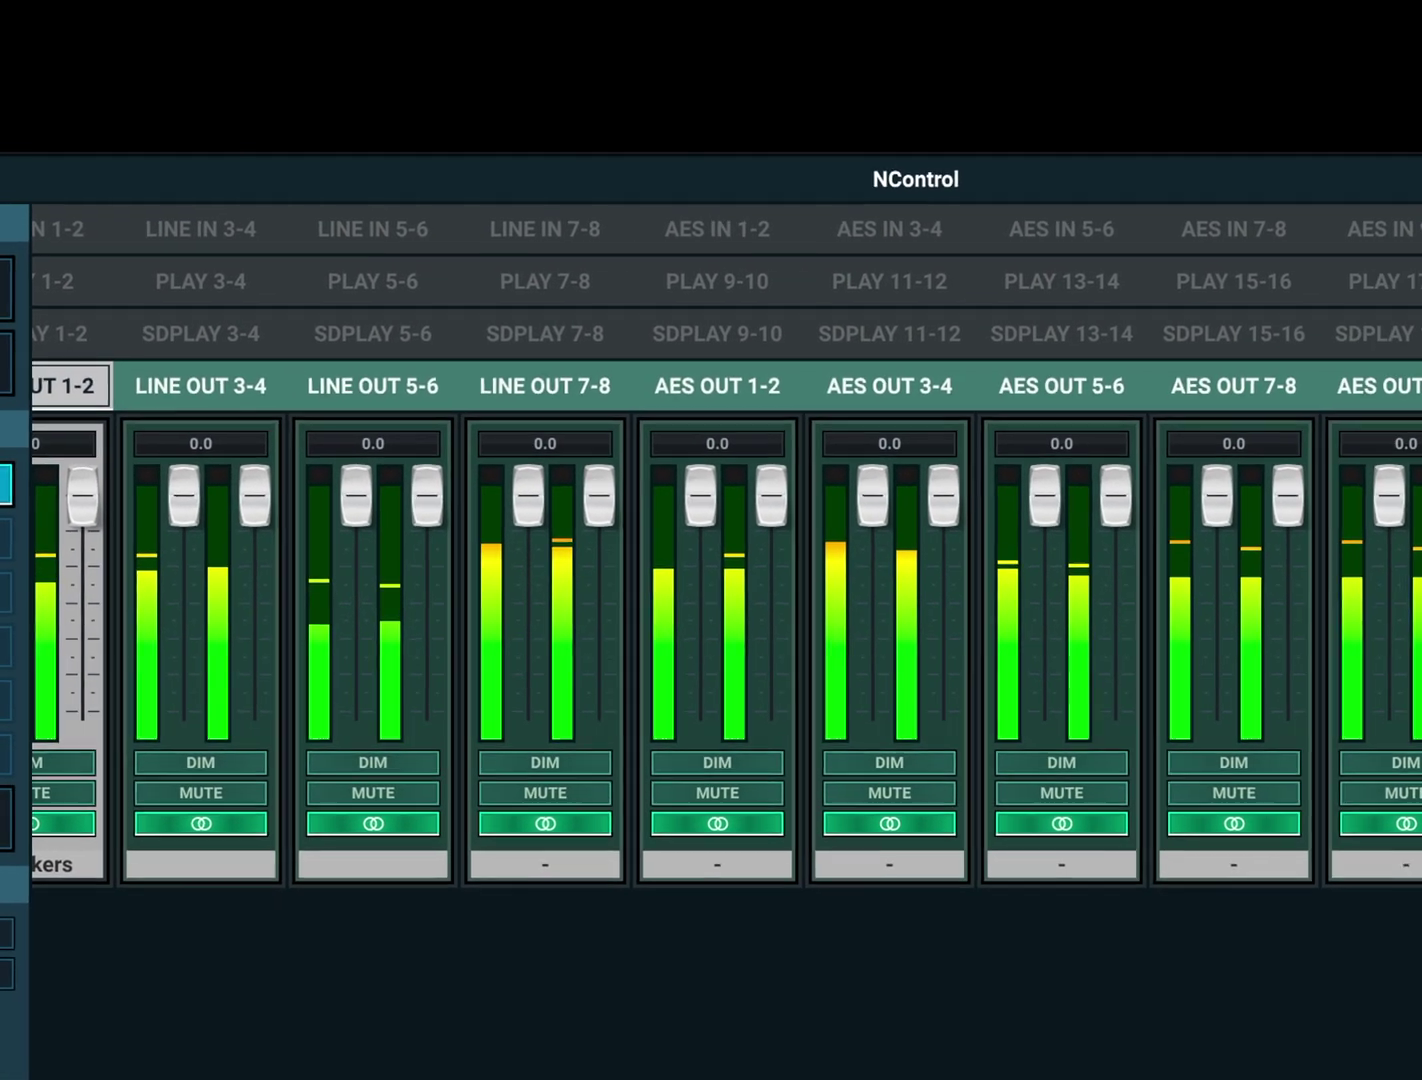
scroll(711, 640, right, 10)
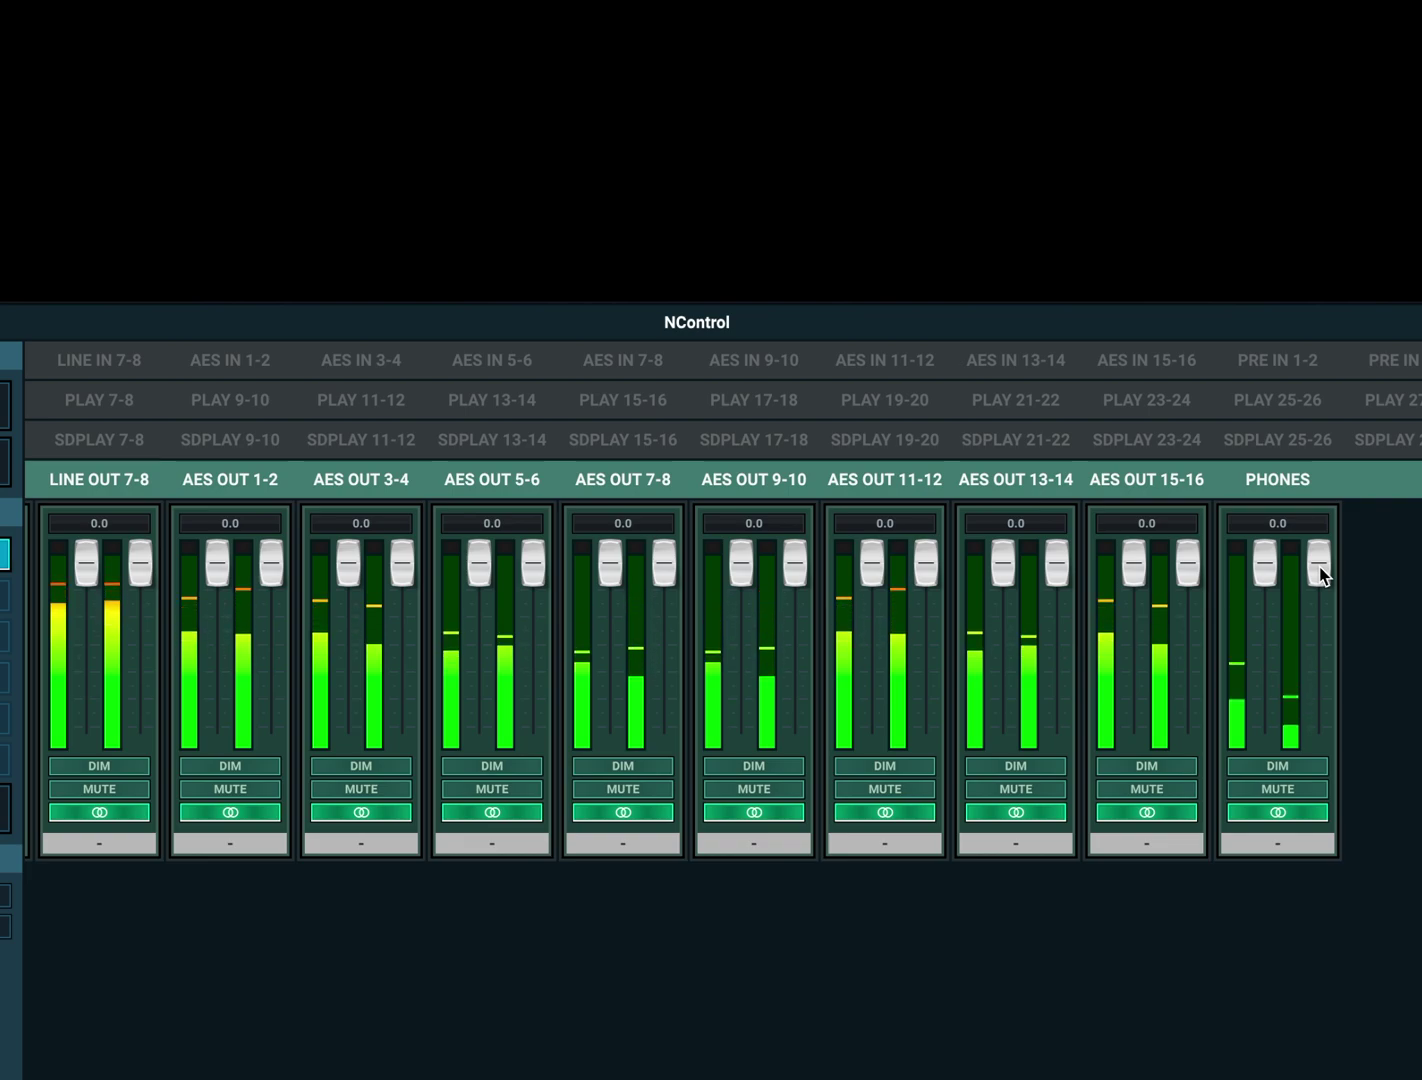
mouse_move(1321, 575)
mouse_down()
mouse_move(1323, 588)
mouse_move(1326, 548)
mouse_up()
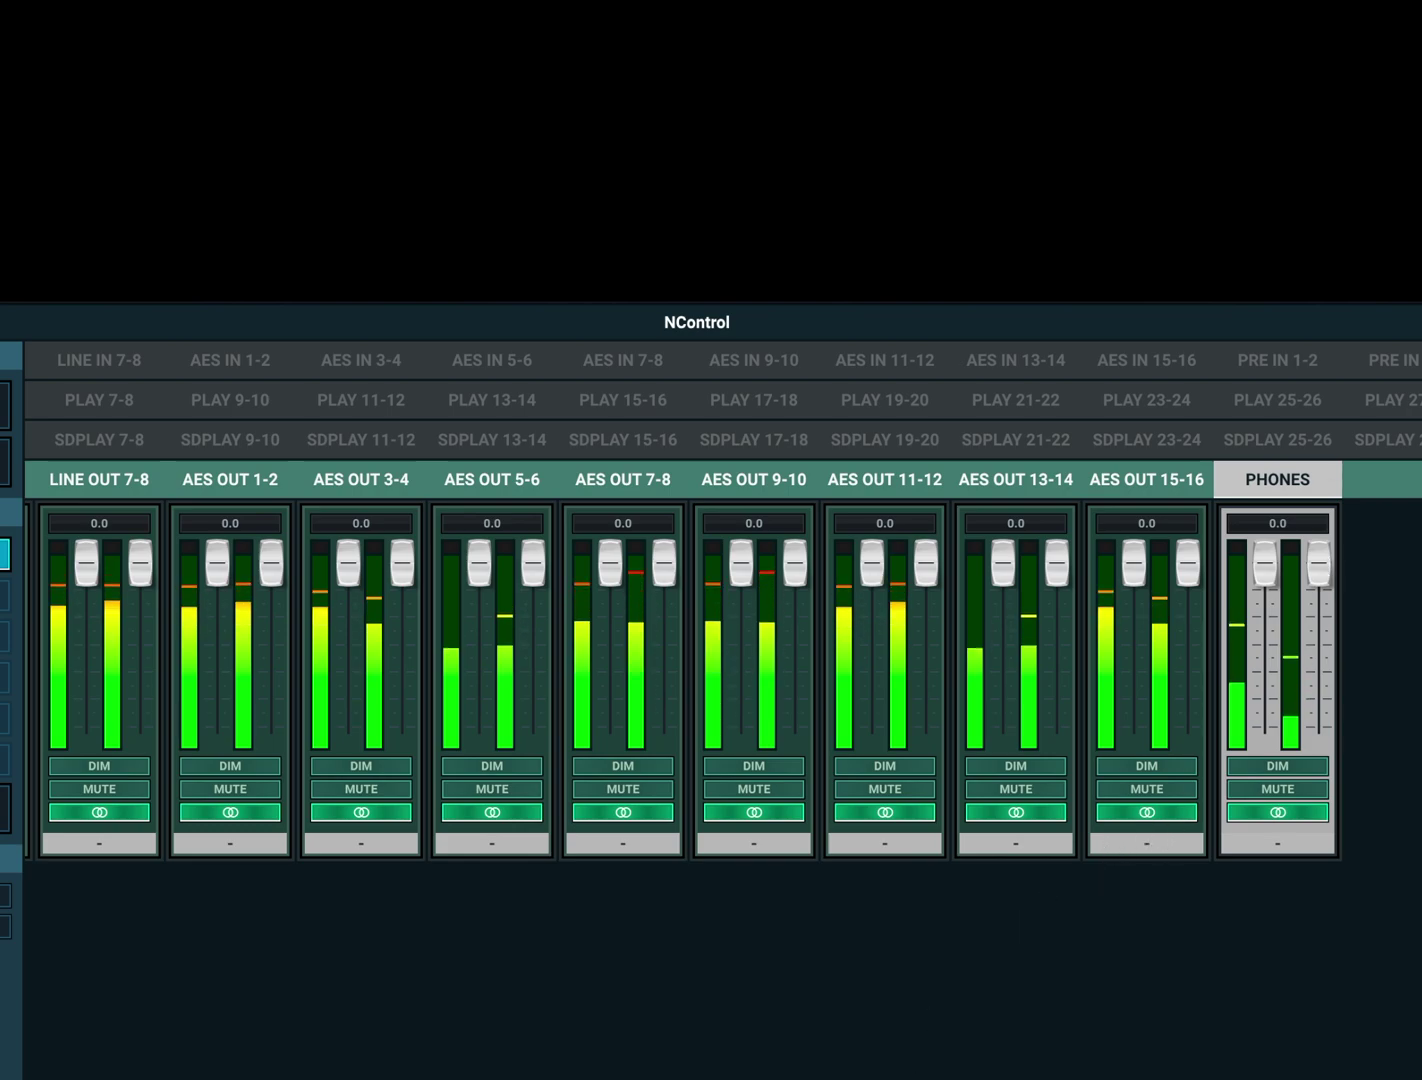
scroll(690, 680, left, 1)
scroll(690, 680, left, 5)
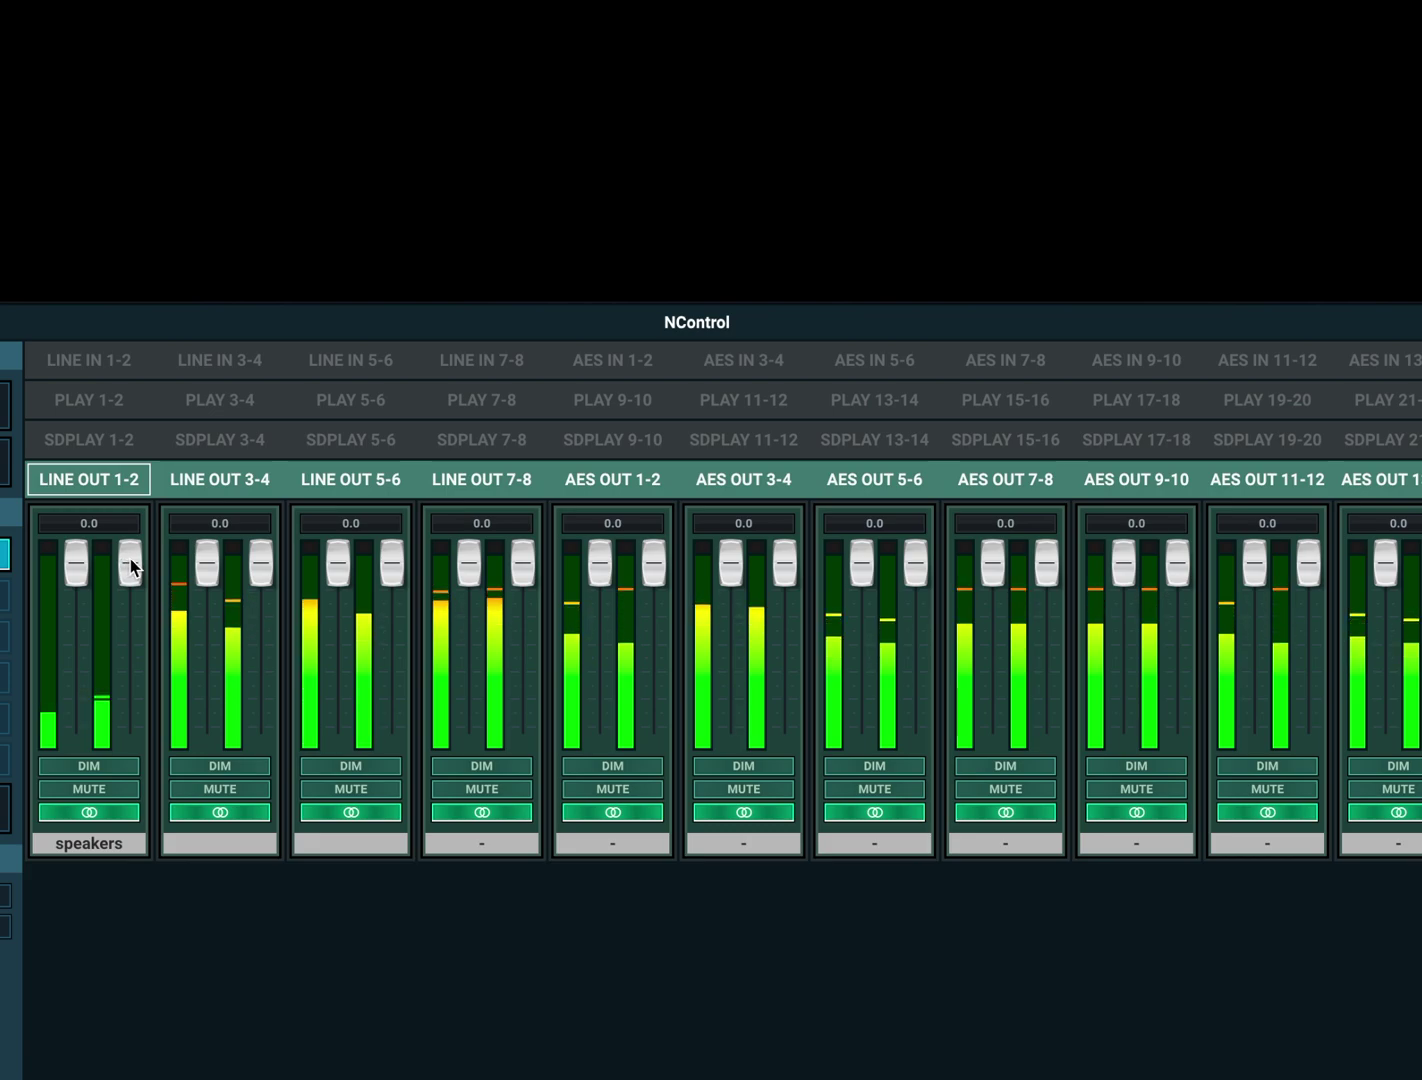
Lower the speakers output to -17.5, then reset it to 0.0.
drag(131, 566, 135, 619)
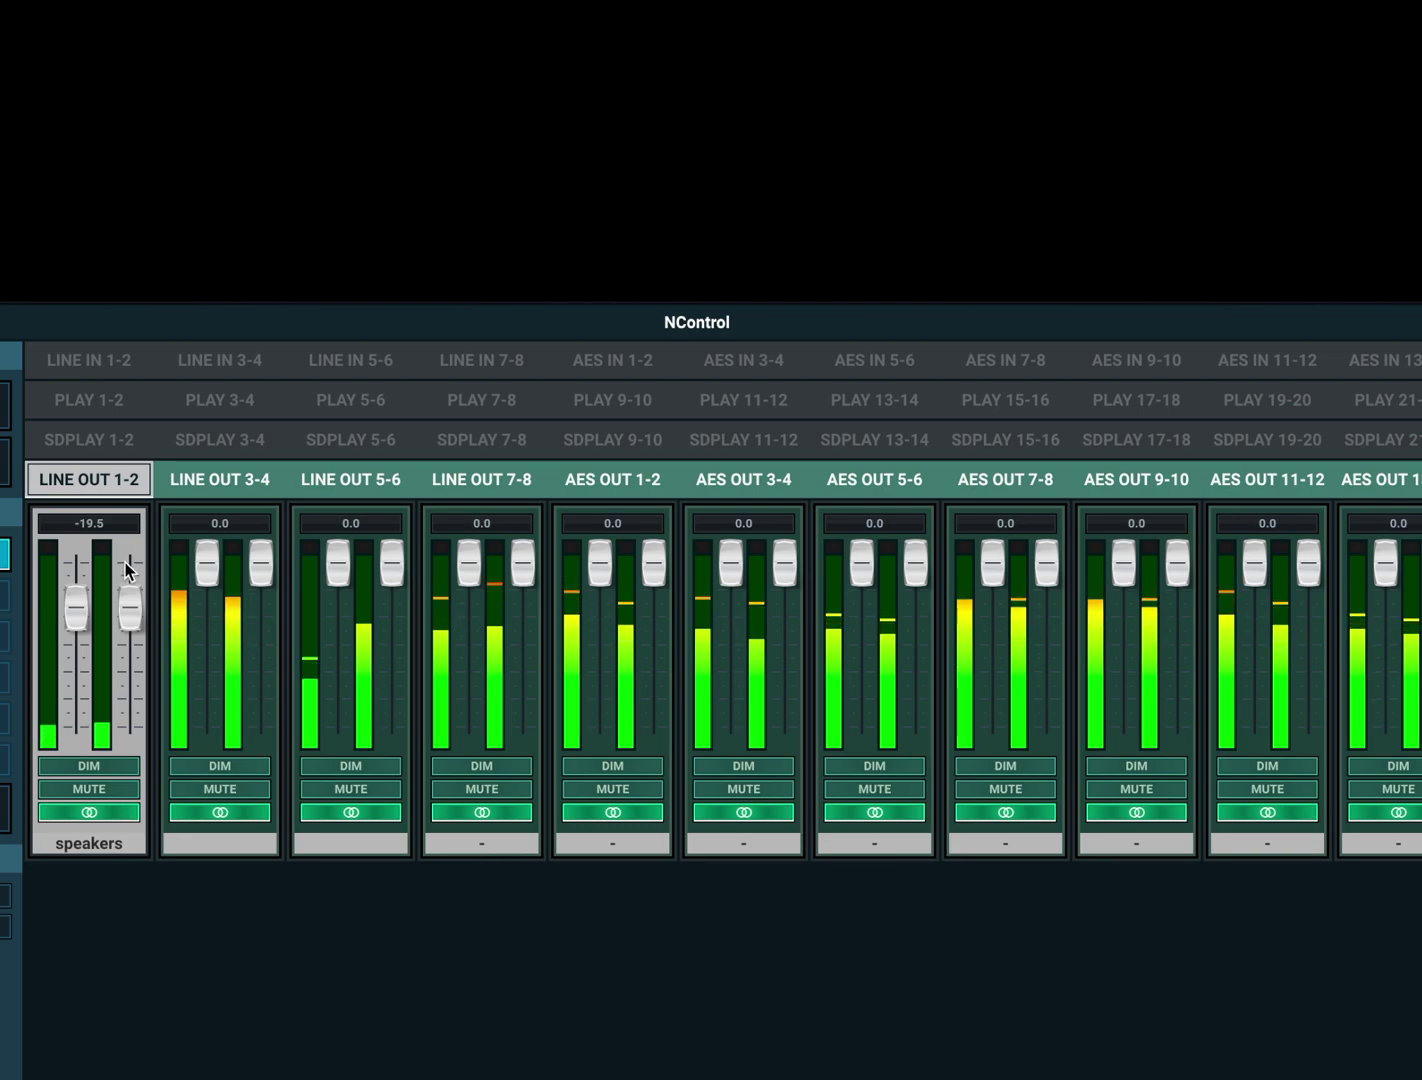
double_click(130, 580)
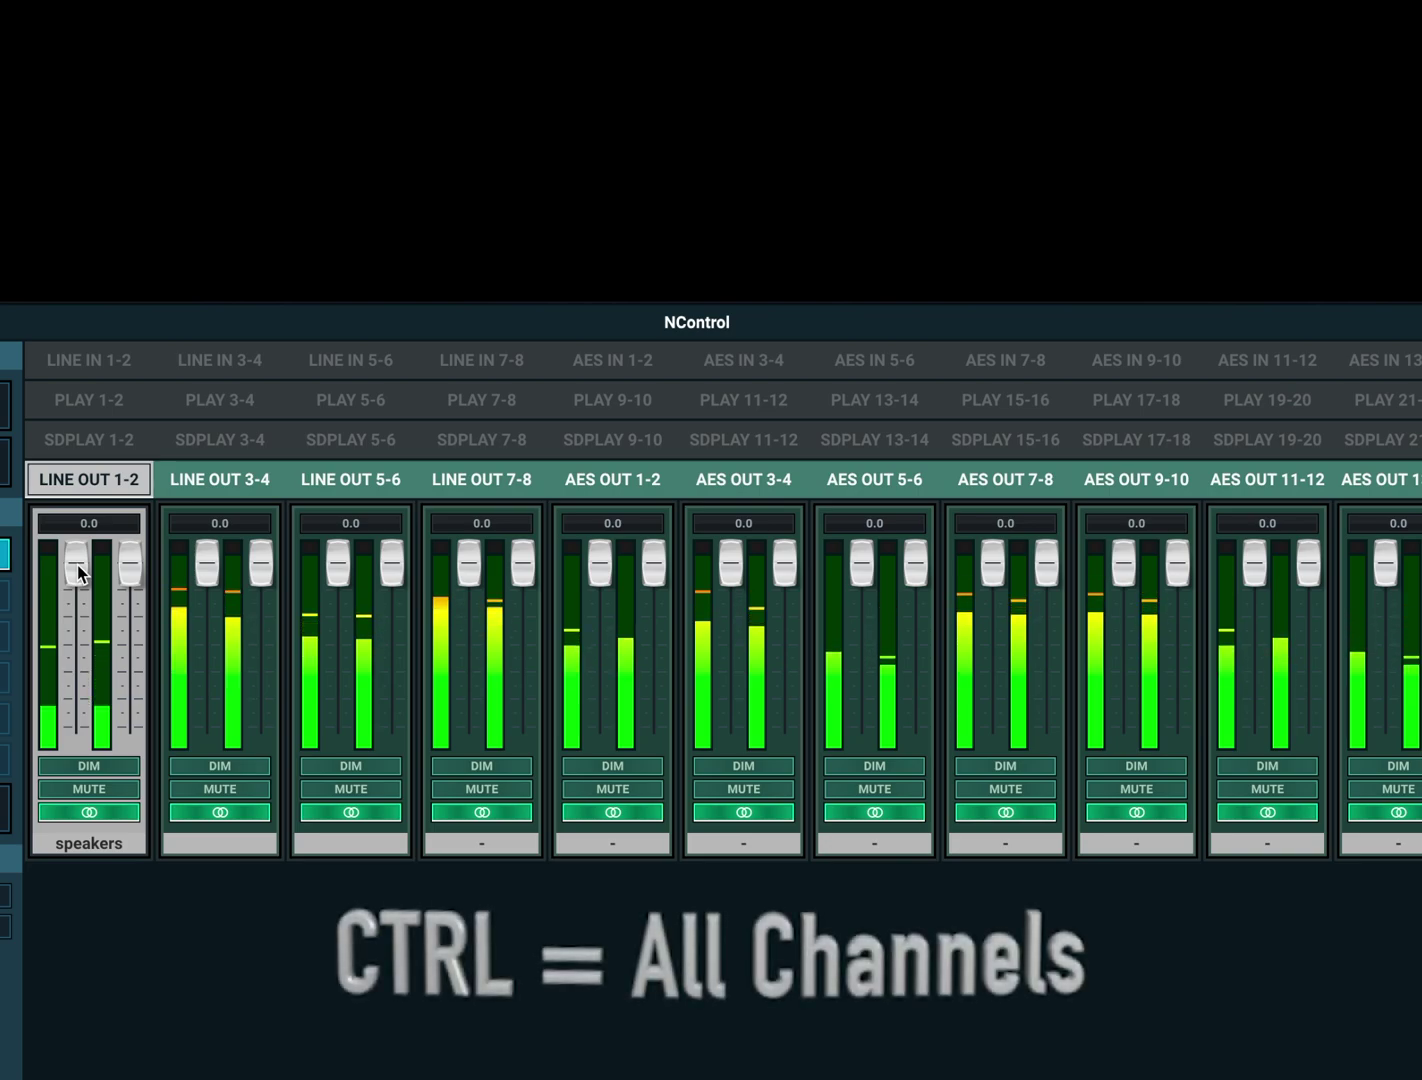
Lower all outputs together, toggle dim and mute on every output, and unlink then relink all pairs.
mouse_move(77, 572)
mouse_down()
mouse_move(77, 616)
mouse_move(85, 551)
mouse_up()
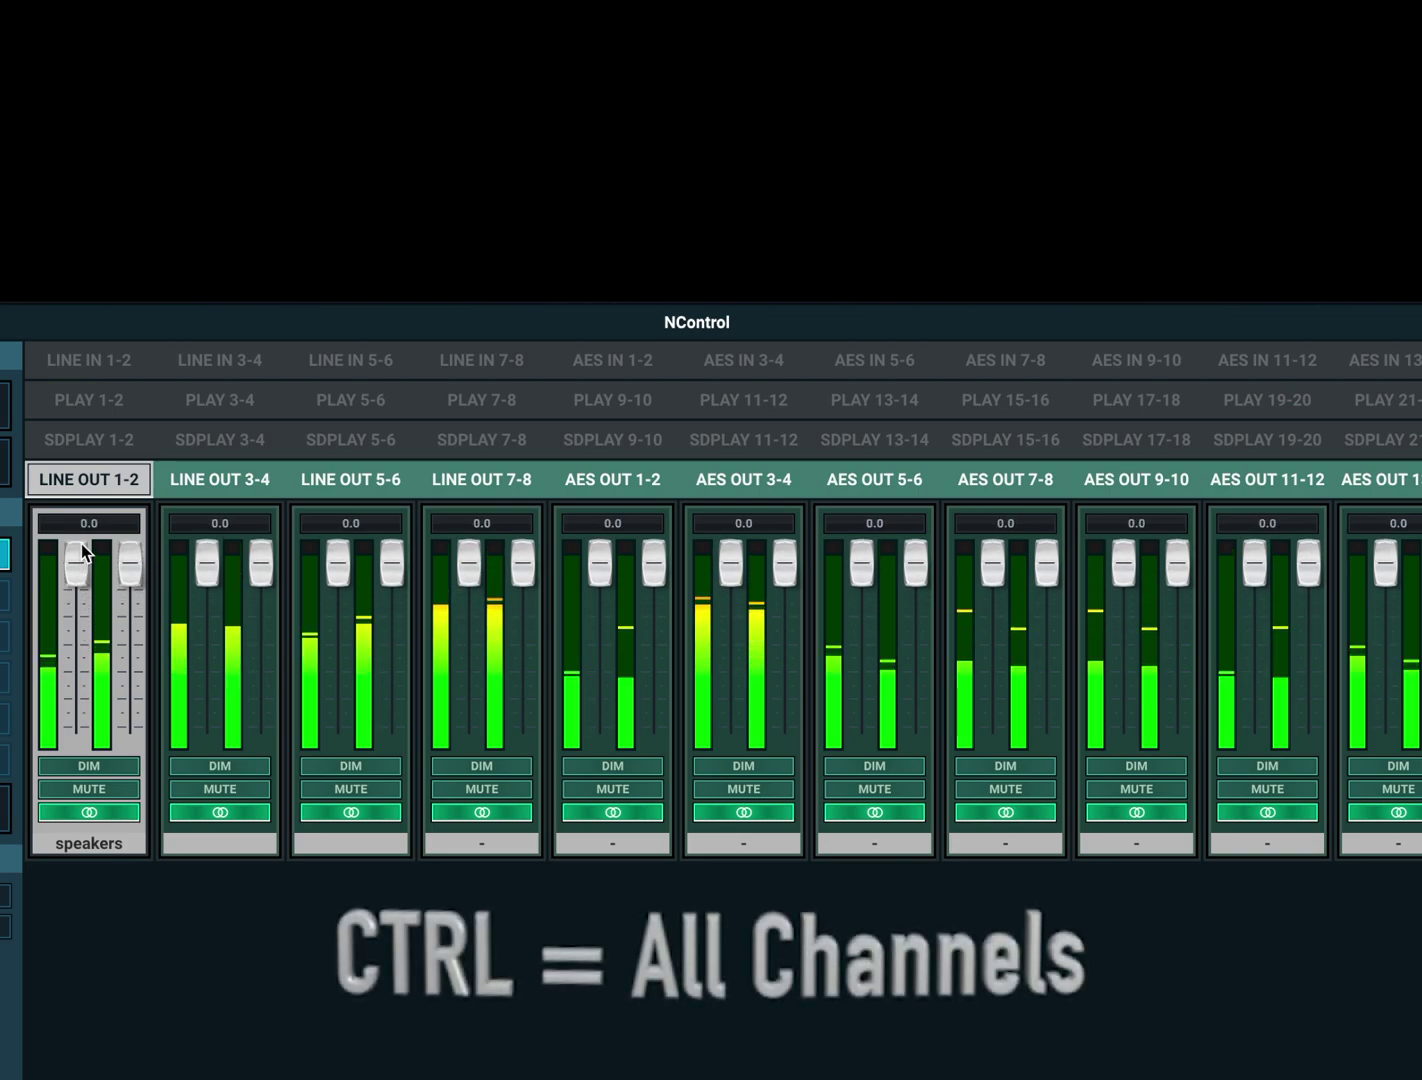
ctrl+click(83, 768)
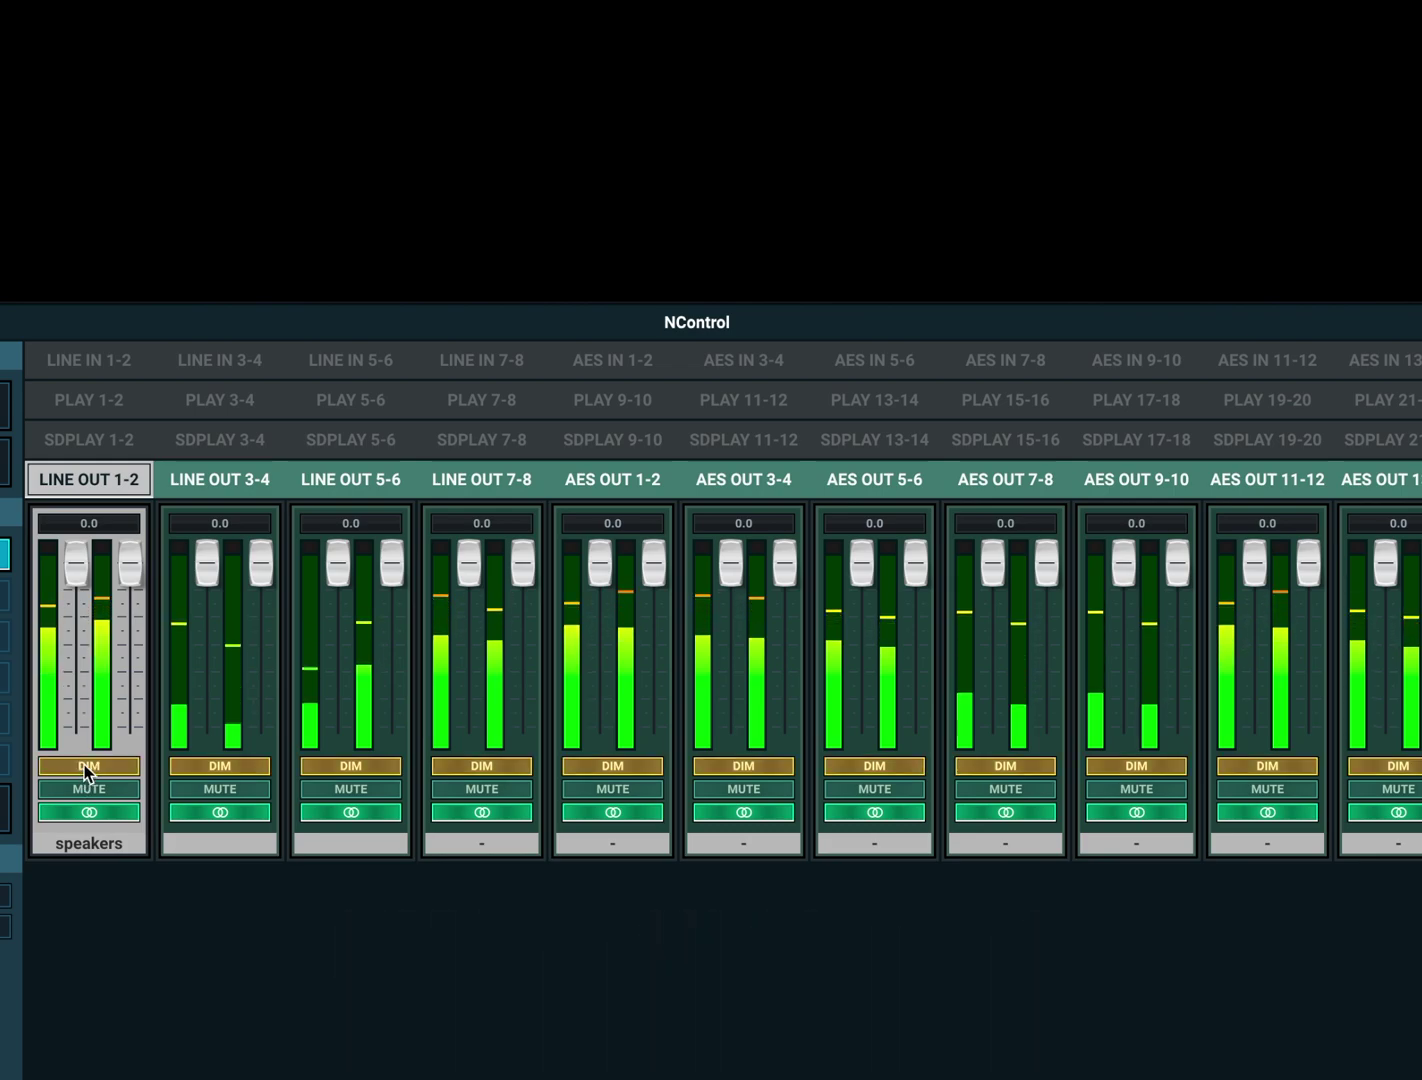
ctrl+click(85, 769)
ctrl+click(86, 787)
ctrl+click(85, 788)
ctrl+click(125, 815)
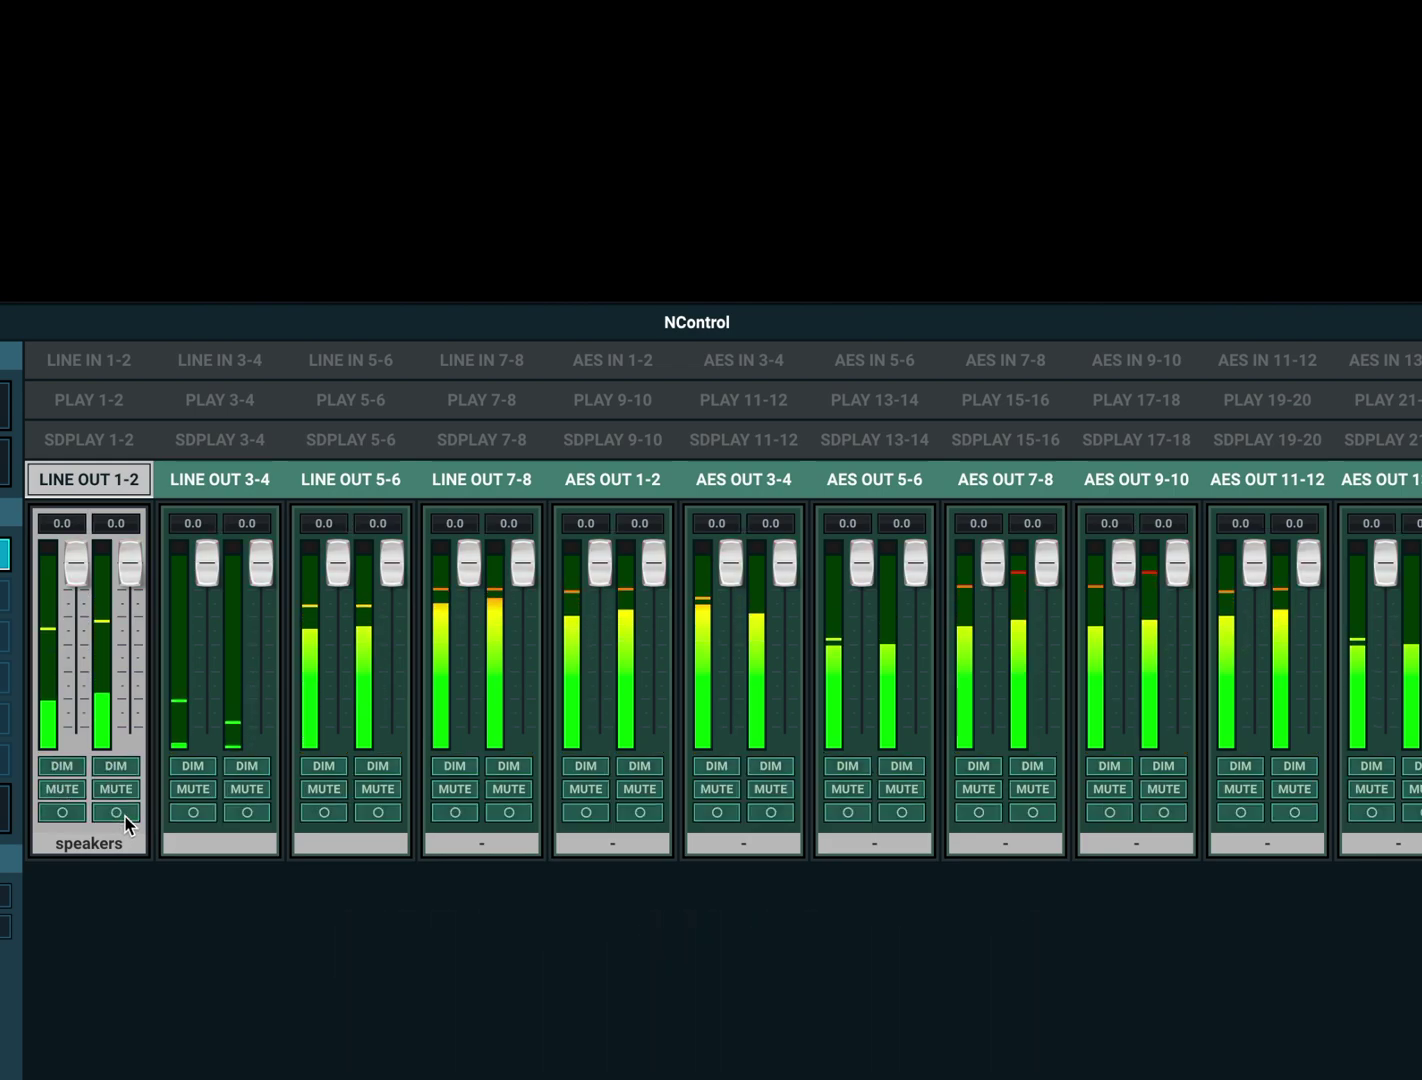
ctrl+click(125, 815)
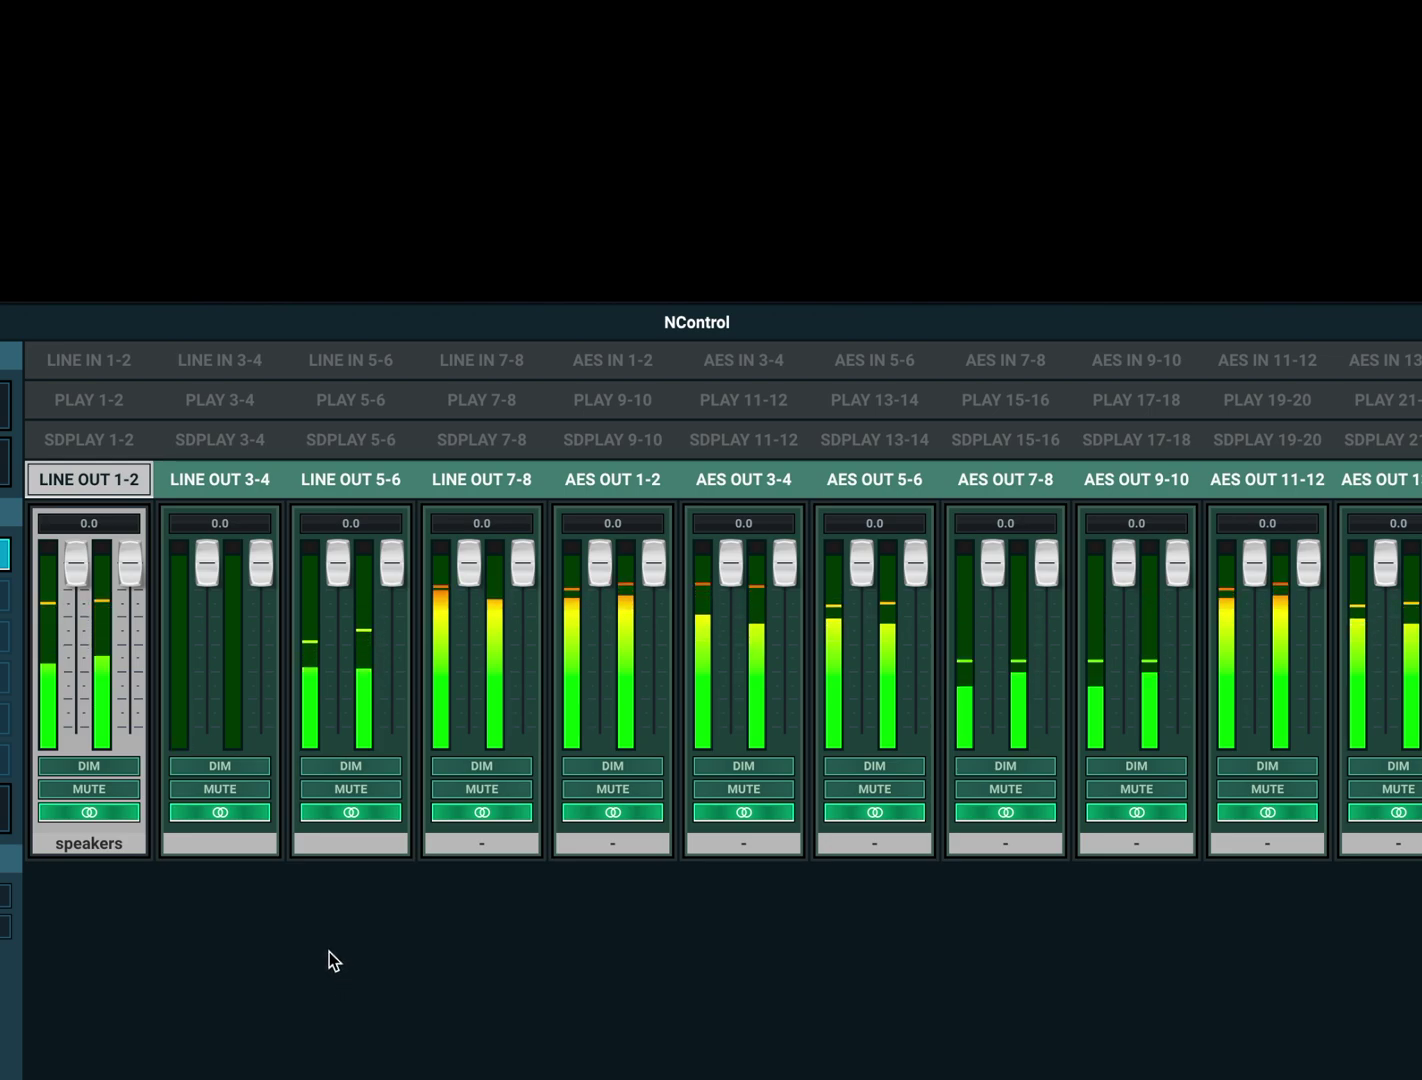
Step through outputs back to LINE OUT 1-2, nudge speakers down 1 dB and back to 0.0.
key(greater)
key(greater)
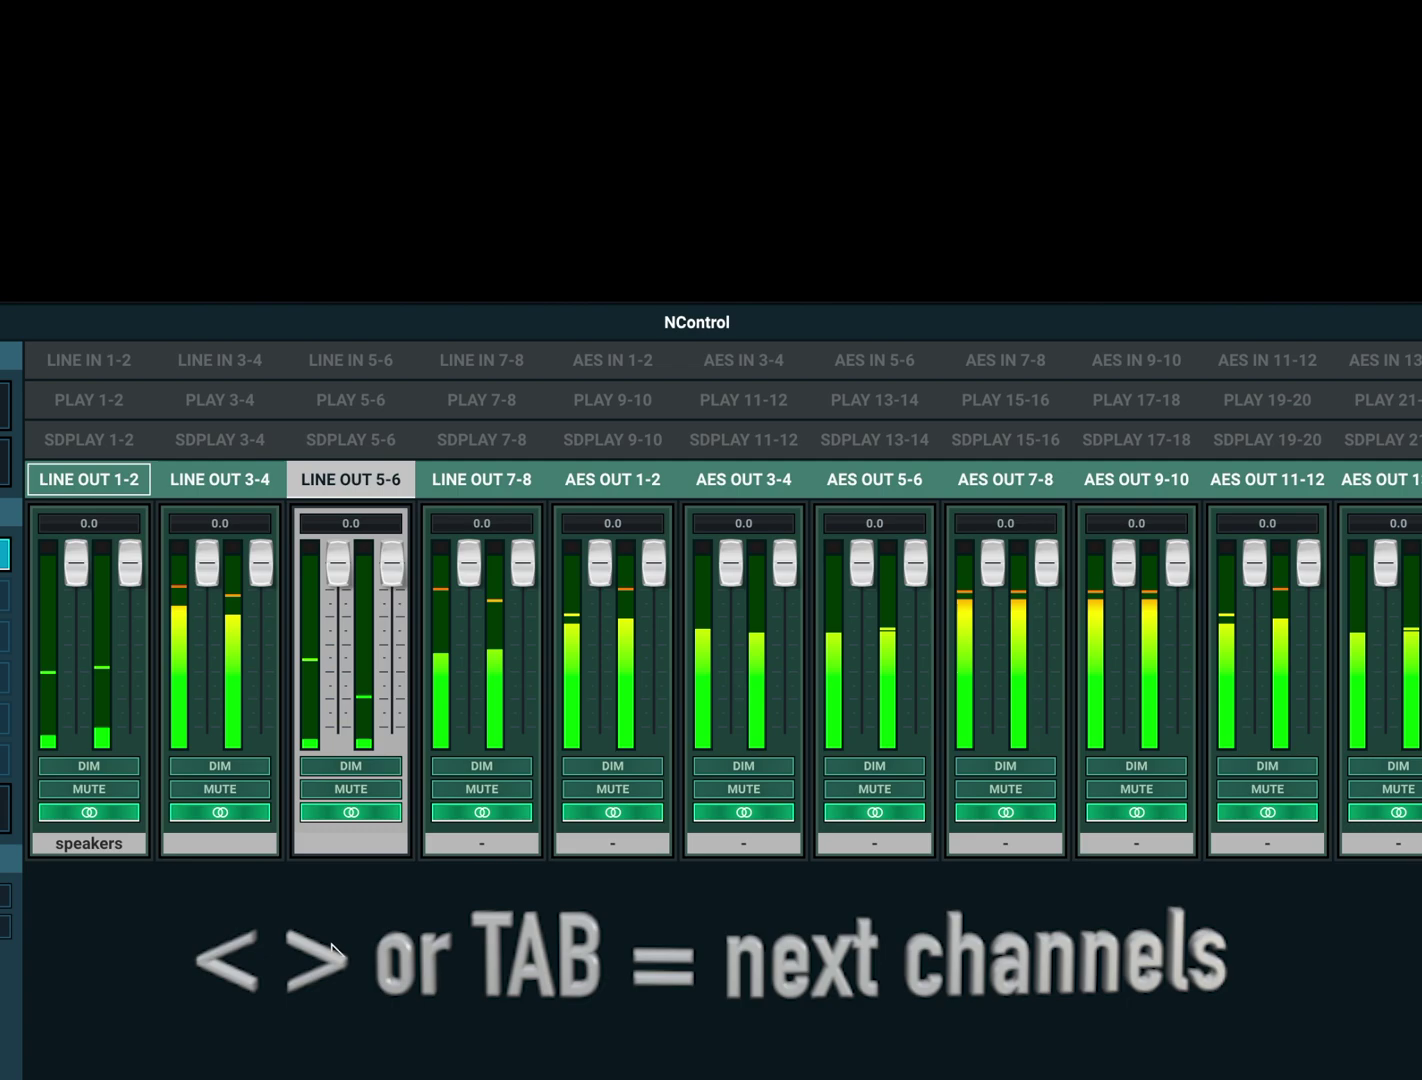
key(less)
key(less)
key(less)
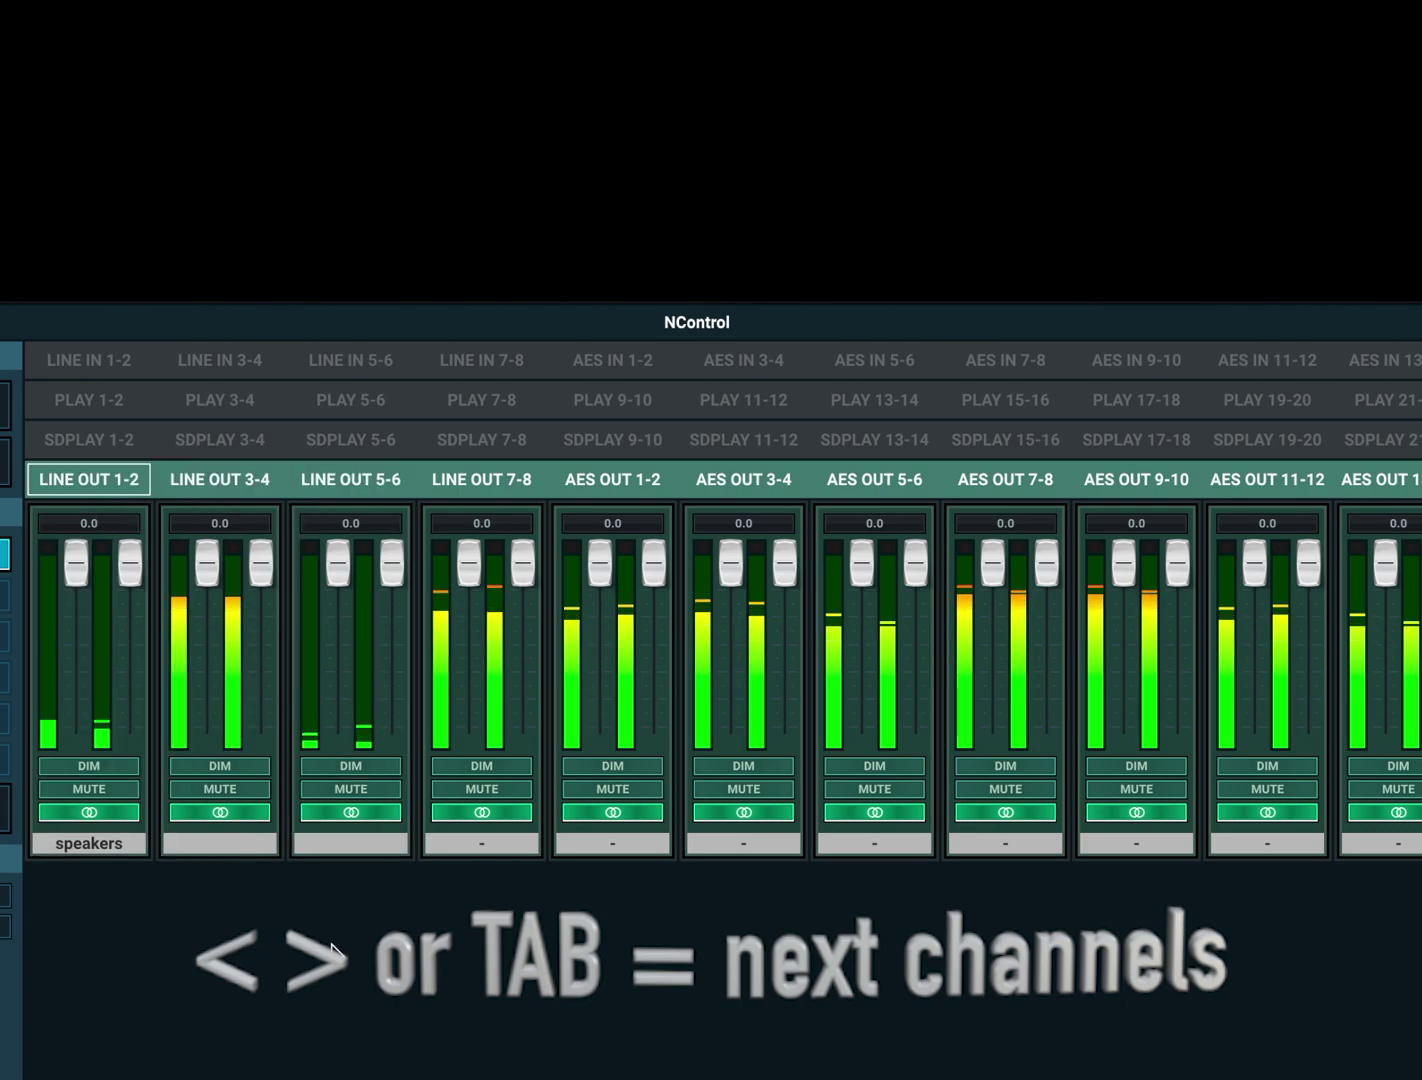
key(greater)
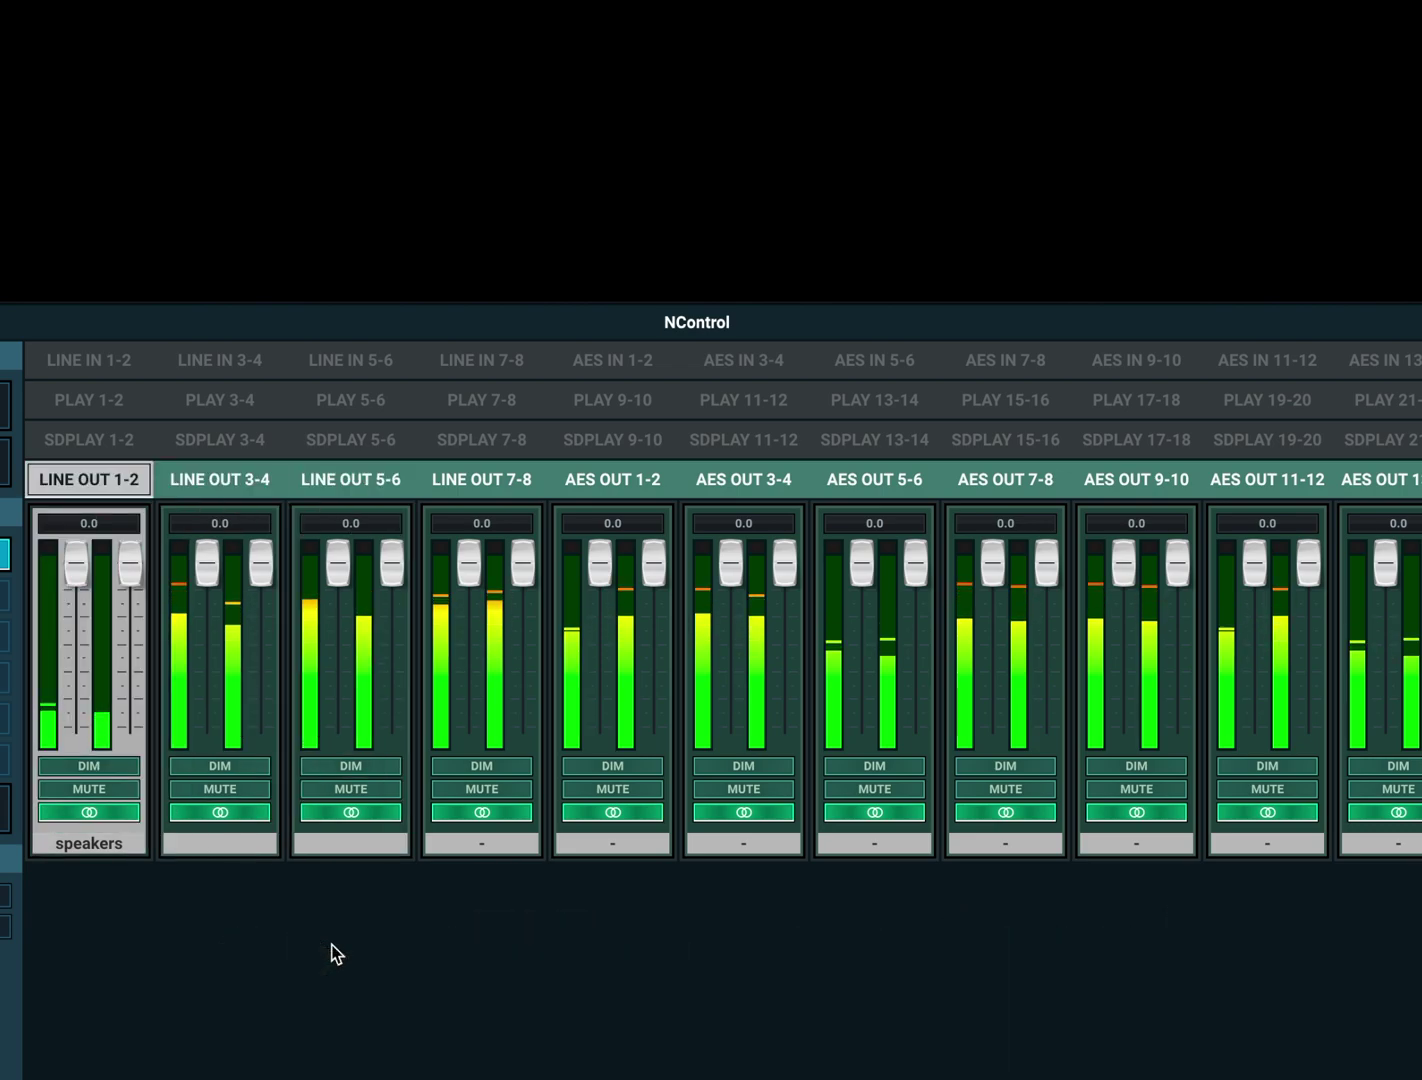
key(Down)
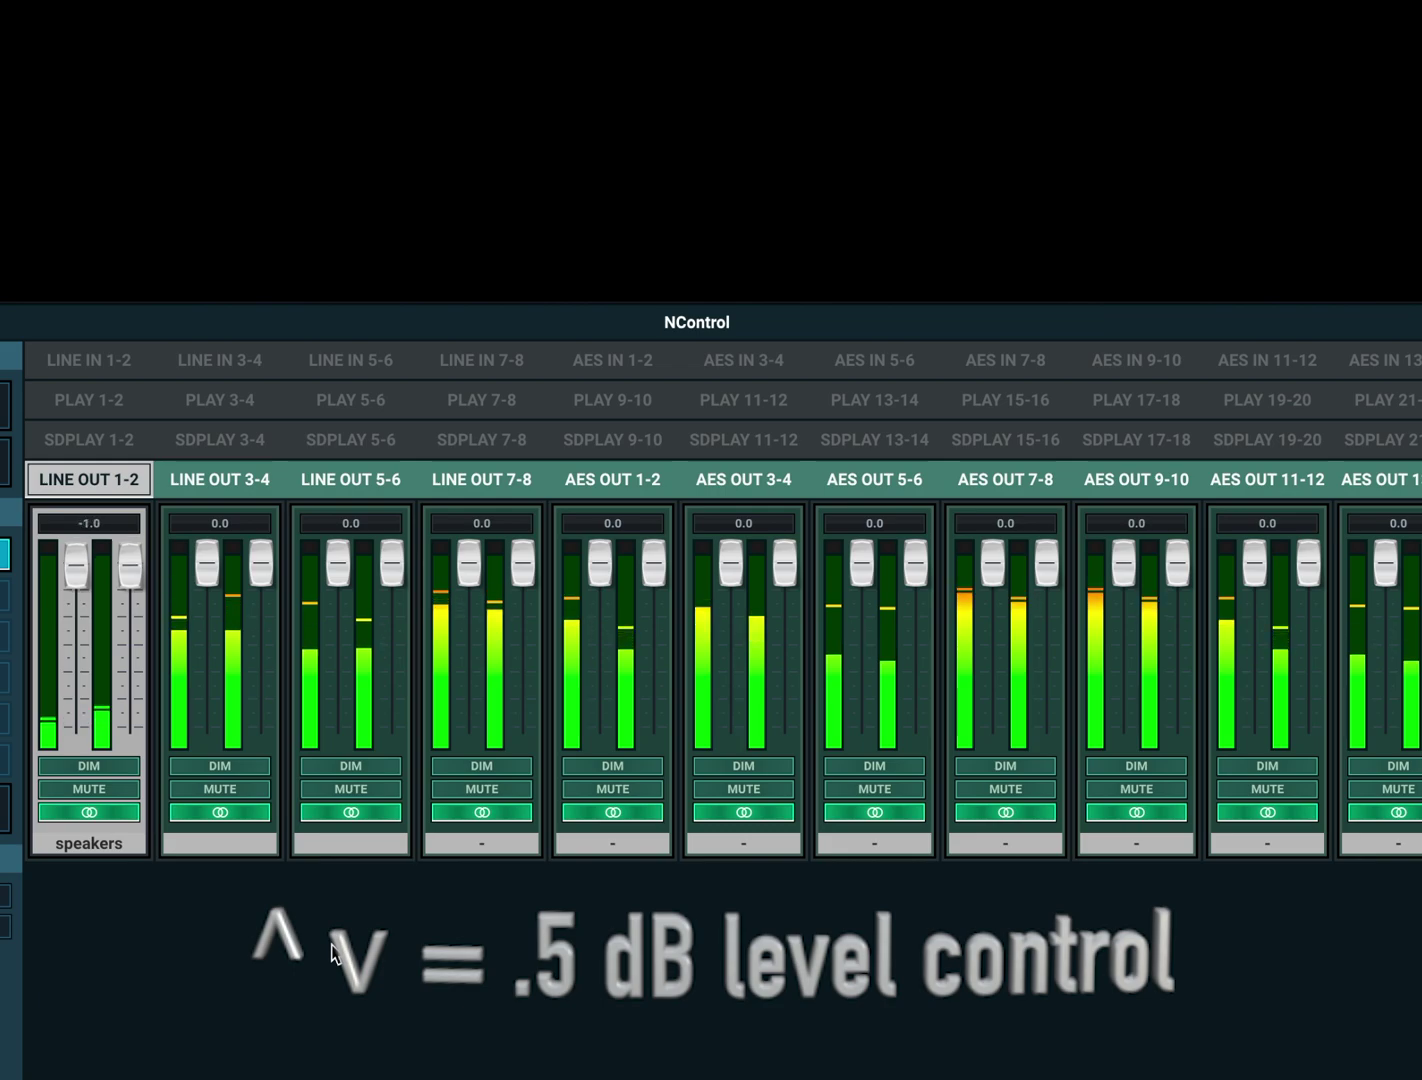
key(Down)
key(Down)
key(Down)
key(Down)
key(Down)
key(Down)
key(Down)
key(Down)
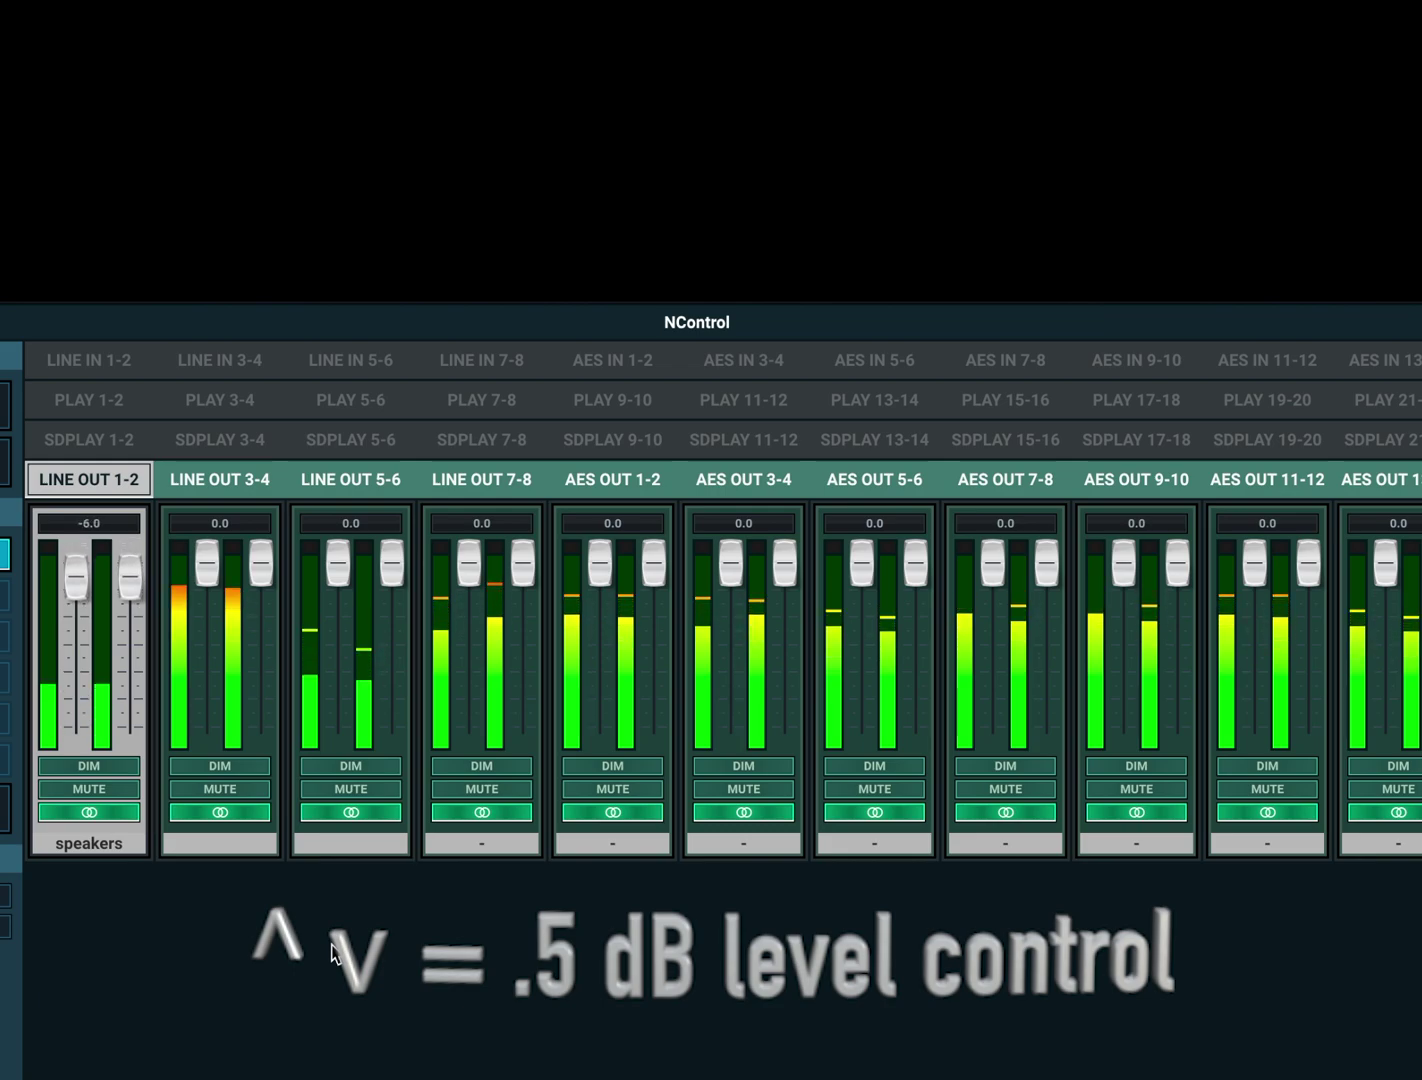
key(Up)
key(Up)
key(Up)
key(Up)
key(Up)
key(Up)
key(Up)
key(Up)
key(Up)
key(Up)
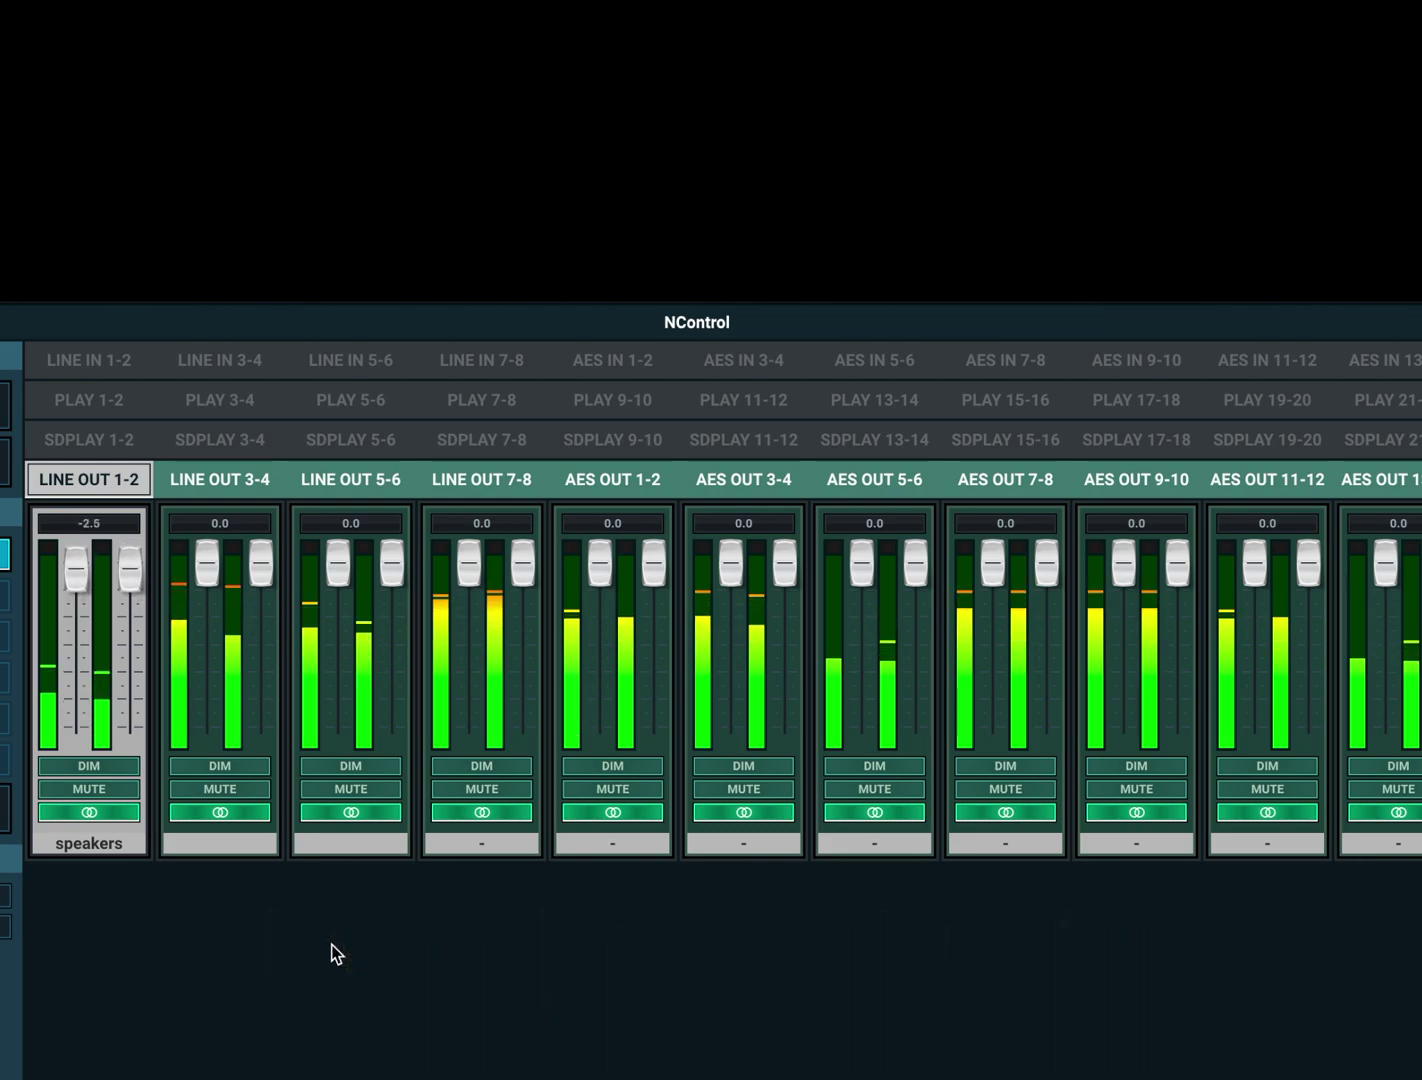
key(Up)
key(Up)
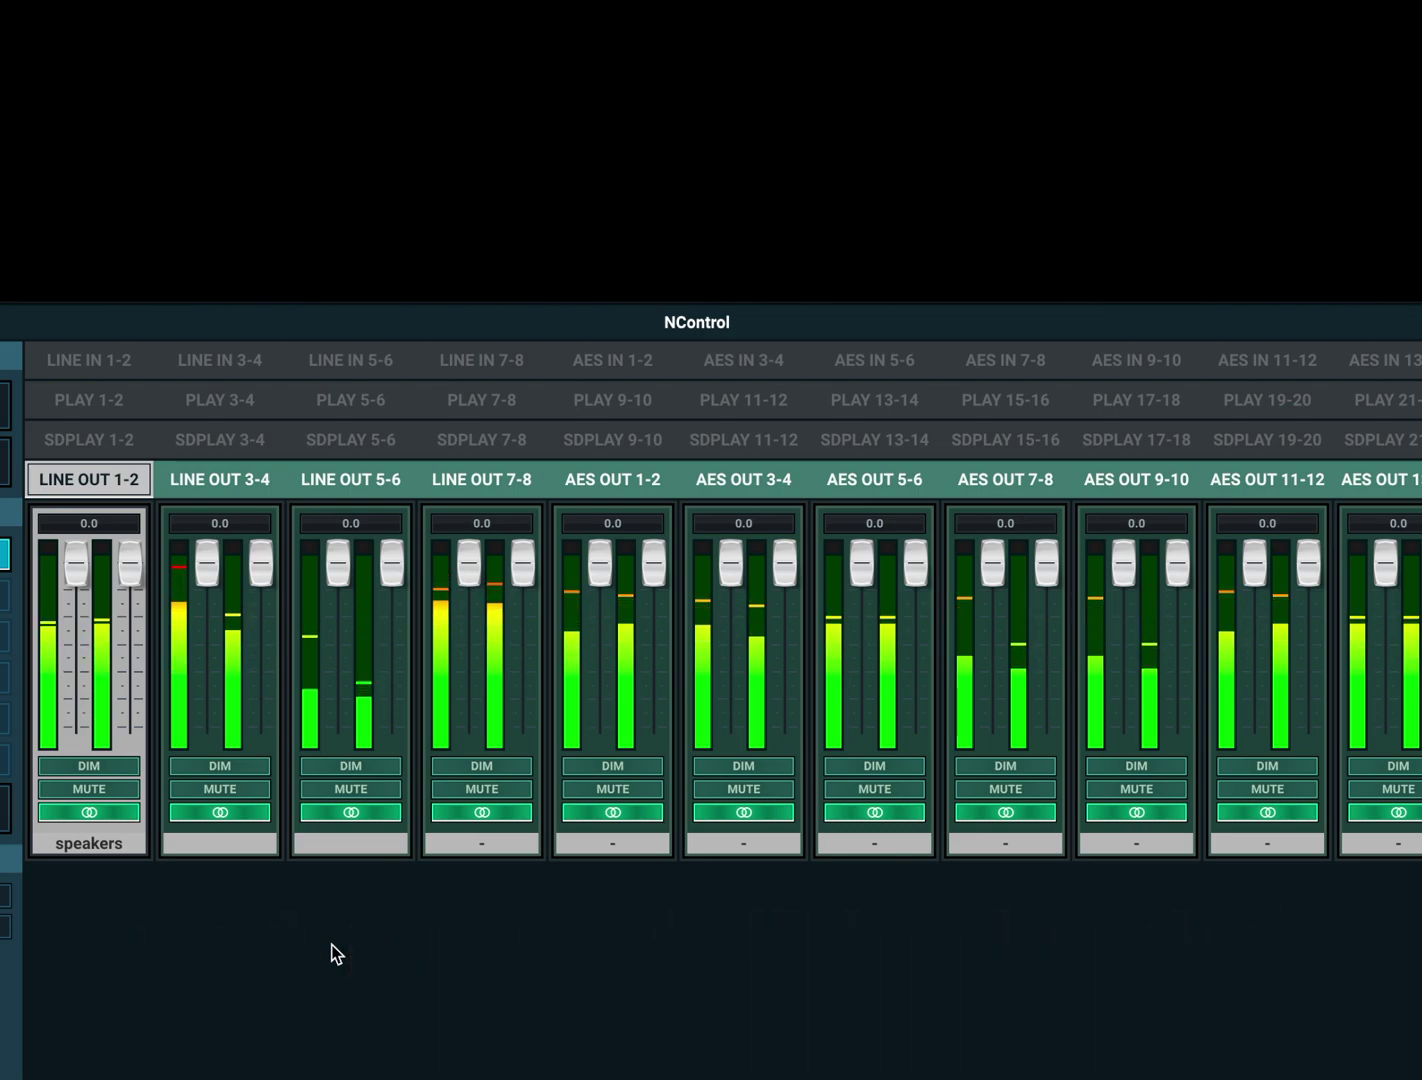
Toggle speakers dim and mute with the d and m keys, then select AES OUT 1-2 and 5-6.
key(d)
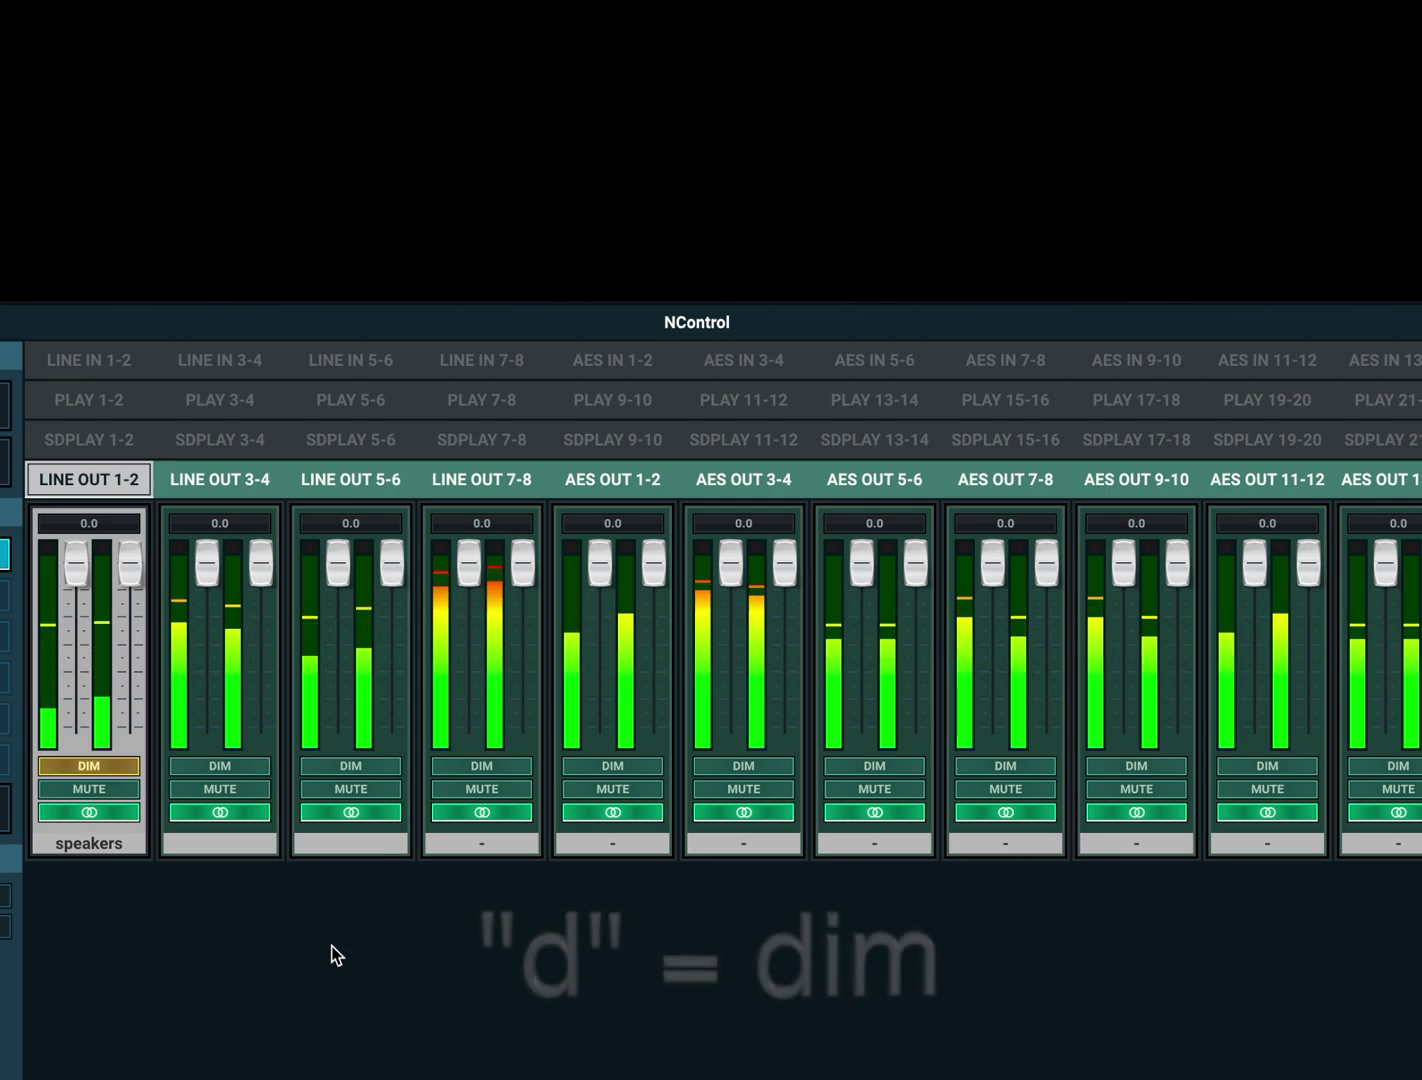
key(d)
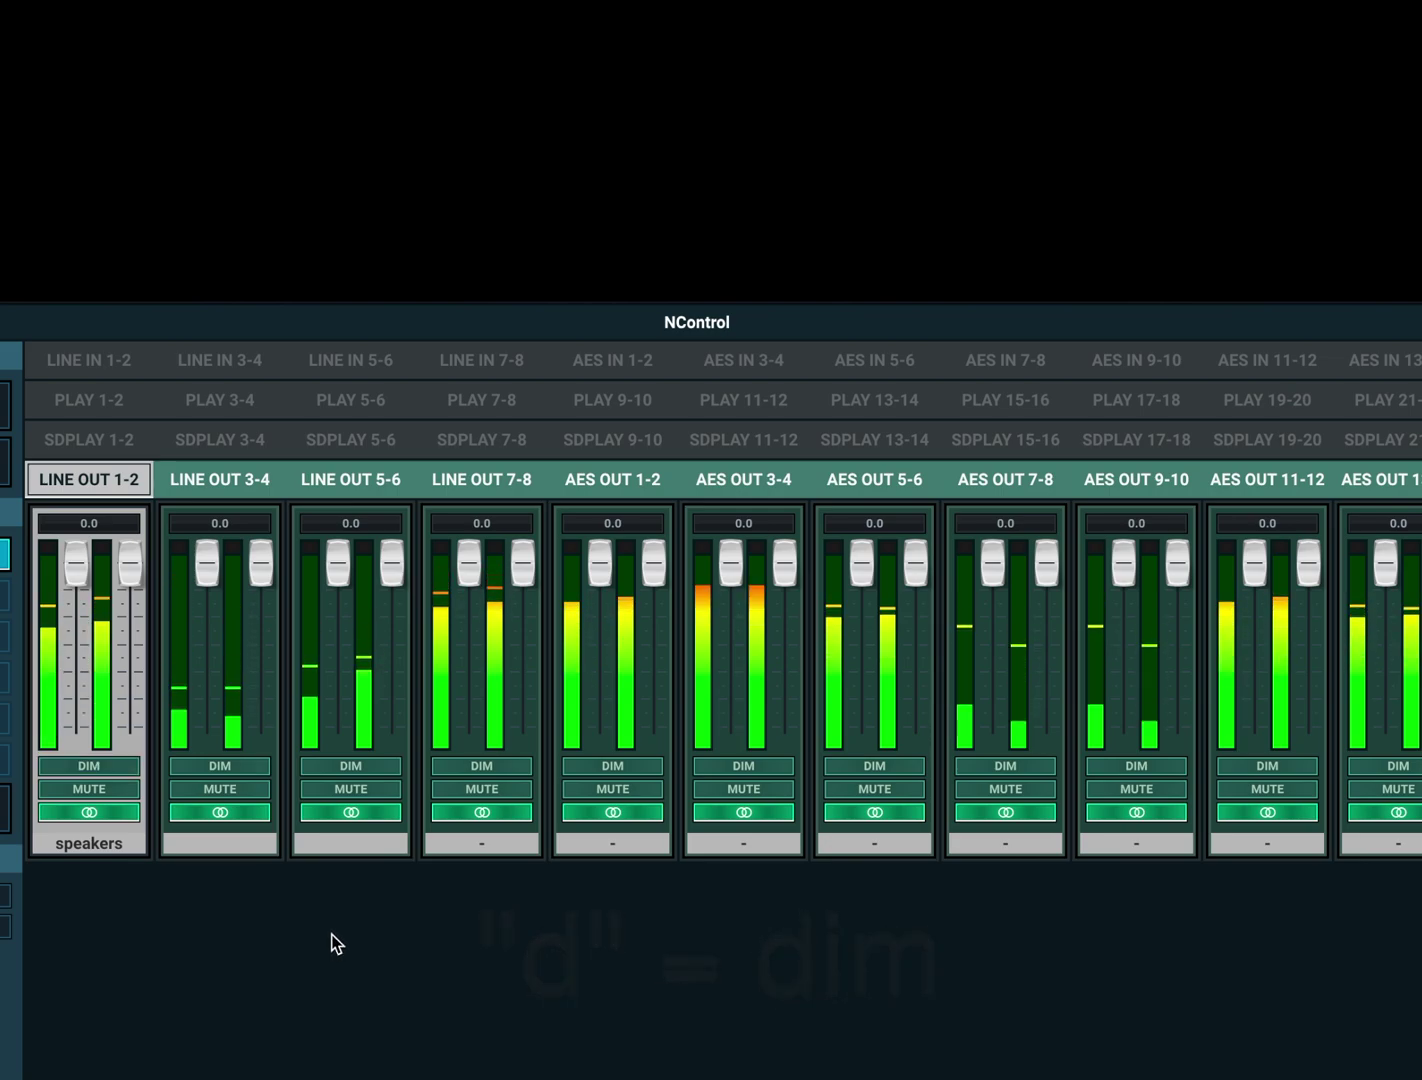
key(m)
key(m)
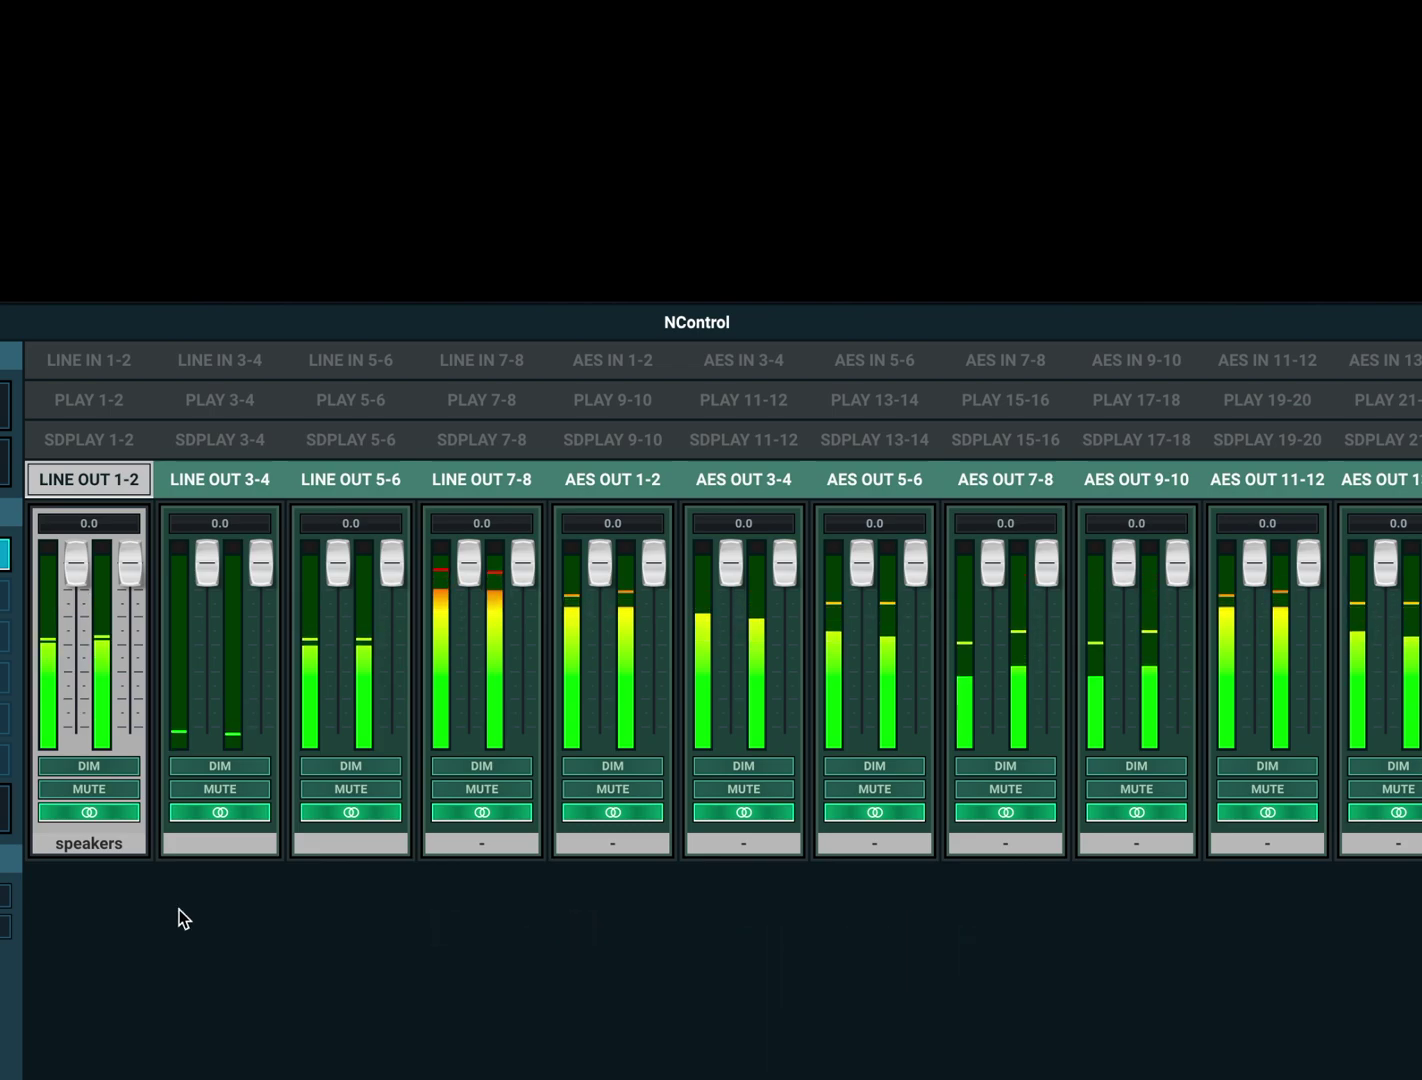
click(635, 480)
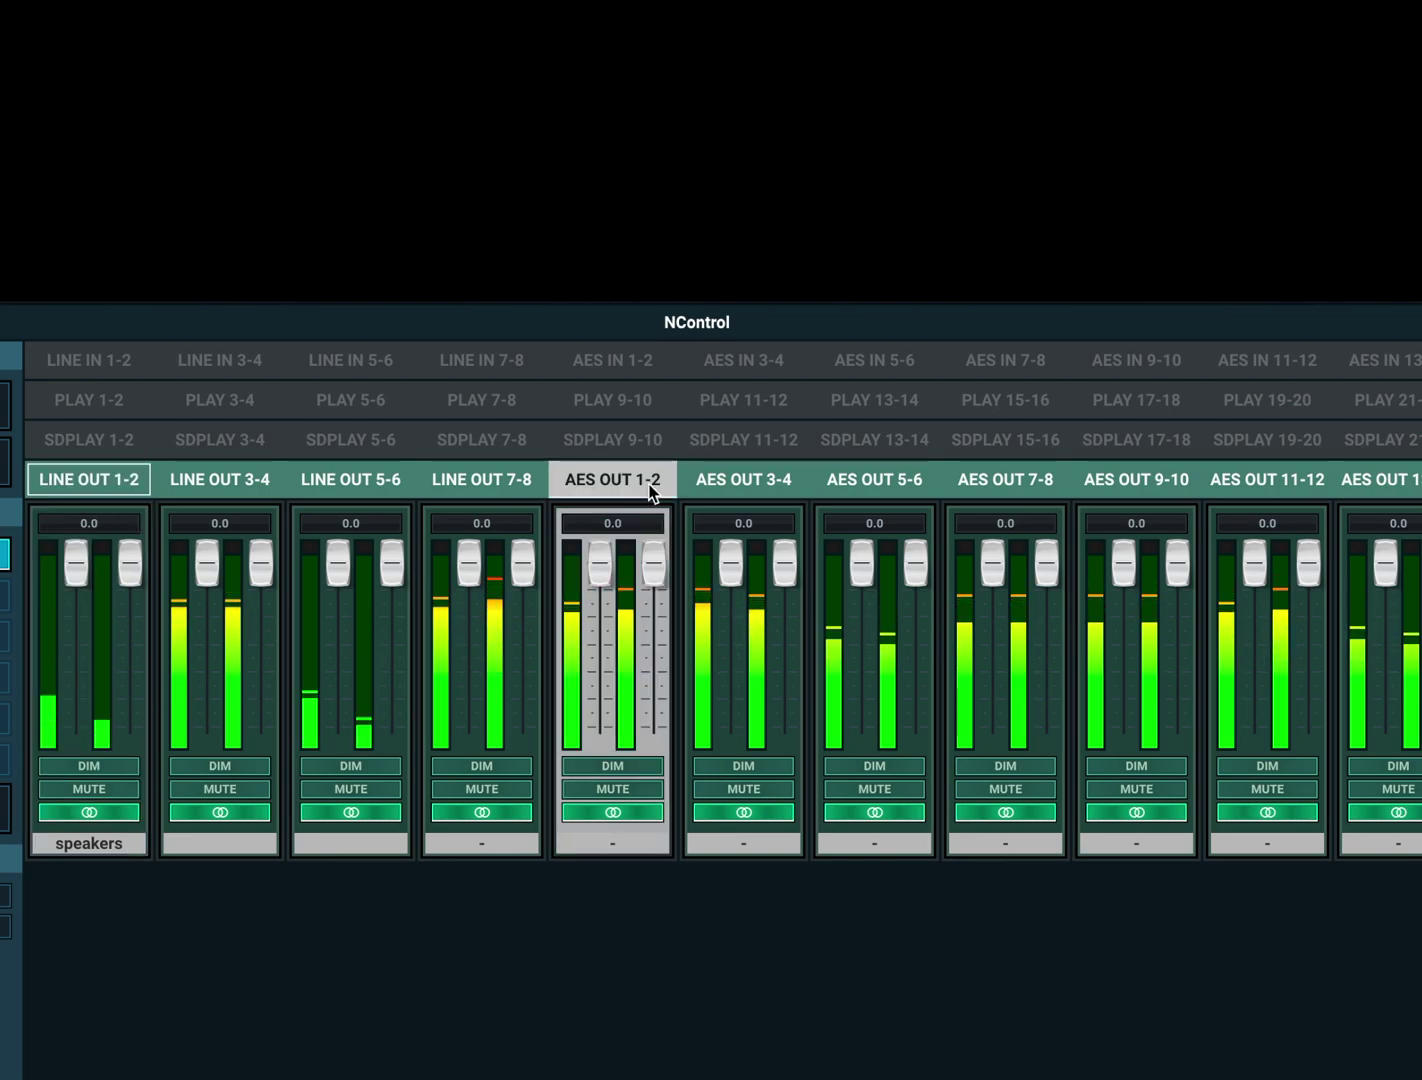
click(885, 479)
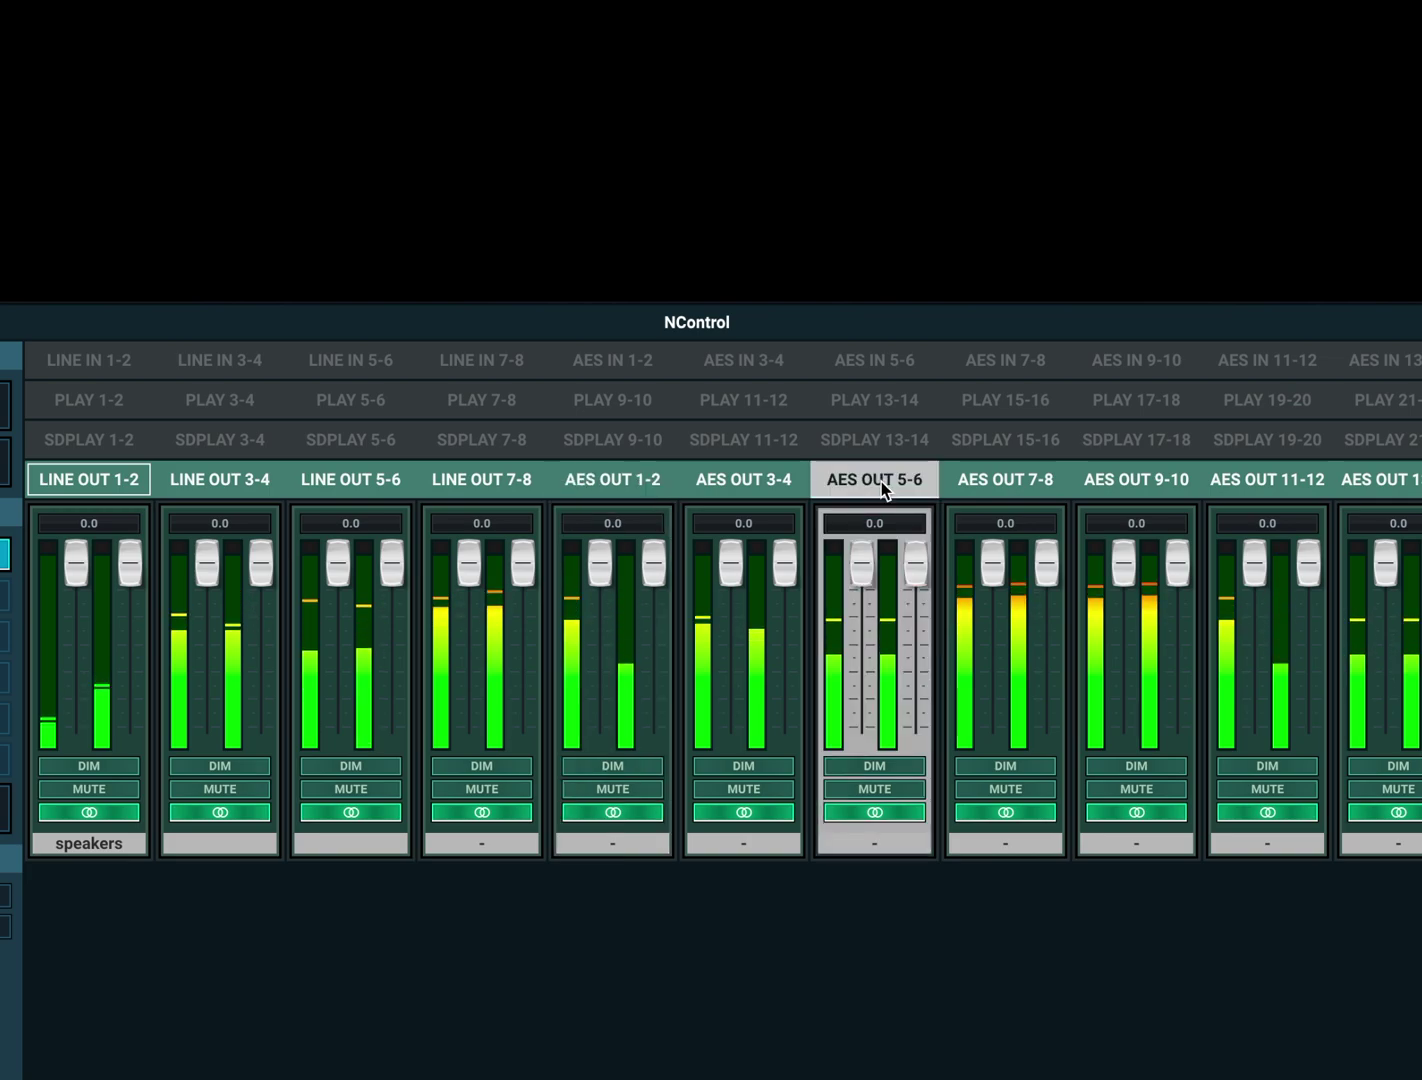